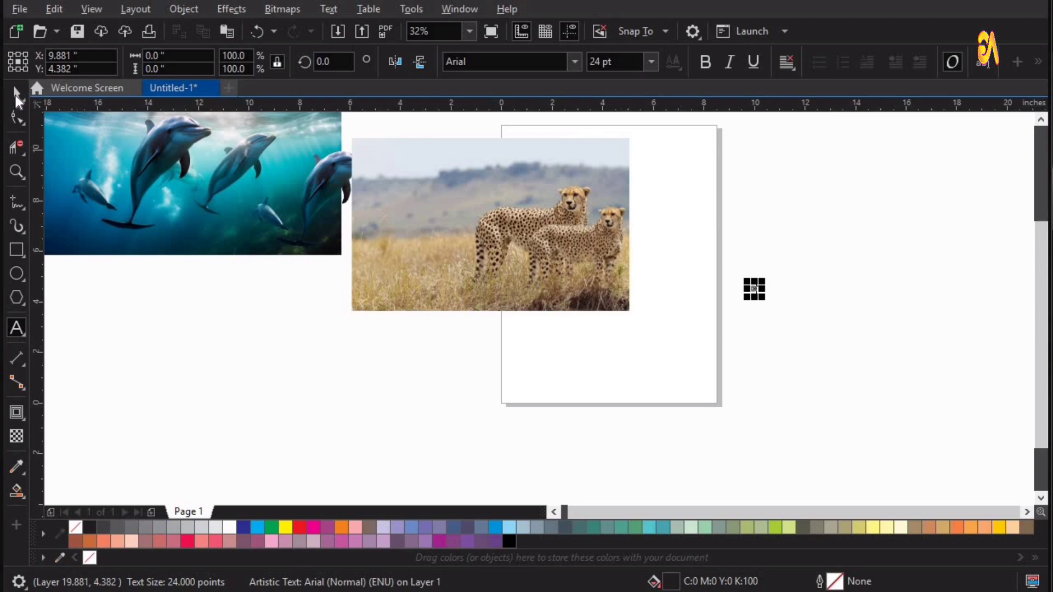
Step: Enlarge the letter D to about 597 pt and set its font to AgencyFB (Bold)
{"action": "left_click", "coordinate": [16, 95]}
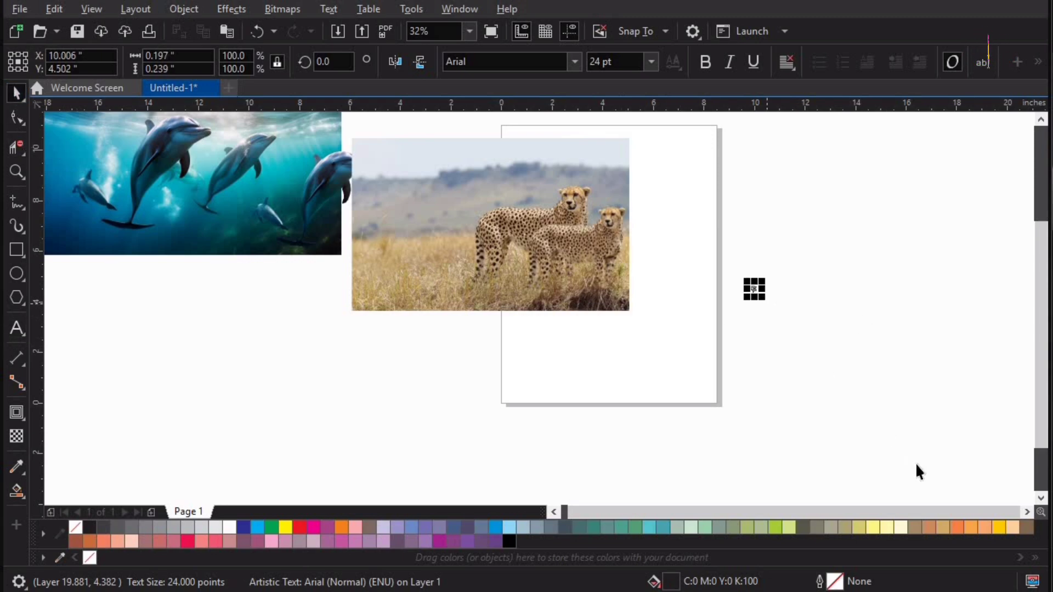
{"action": "left_click_drag", "start_coordinate": [767, 304], "coordinate": [916, 465]}
{"action": "left_click_drag", "start_coordinate": [725, 257], "coordinate": [813, 357]}
{"action": "left_click_drag", "start_coordinate": [767, 303], "coordinate": [886, 439]}
{"action": "left_click_drag", "start_coordinate": [868, 369], "coordinate": [856, 271]}
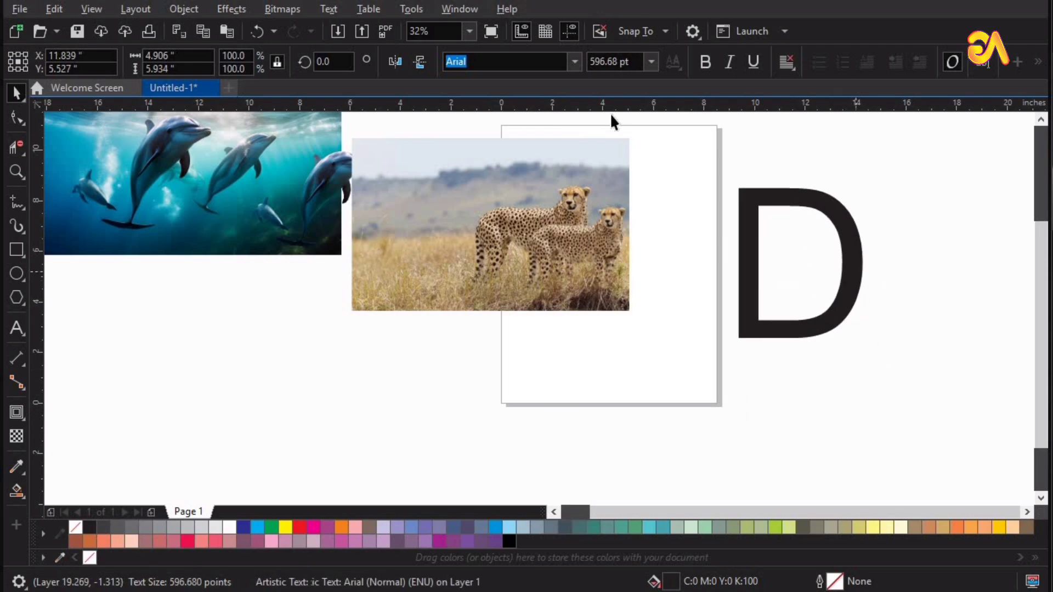
{"action": "left_click", "coordinate": [574, 62]}
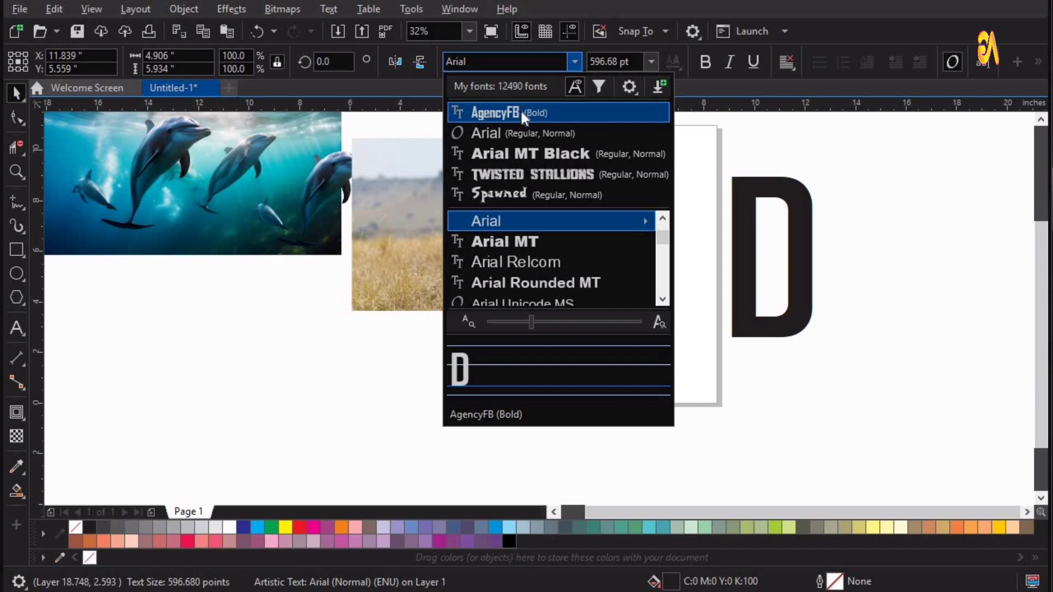
{"action": "left_click", "coordinate": [521, 113]}
Step: Duplicate the letter D beside the original and change the copy's text to C
{"action": "left_click_drag", "start_coordinate": [816, 252], "coordinate": [909, 250]}
{"action": "double_click", "coordinate": [908, 250]}
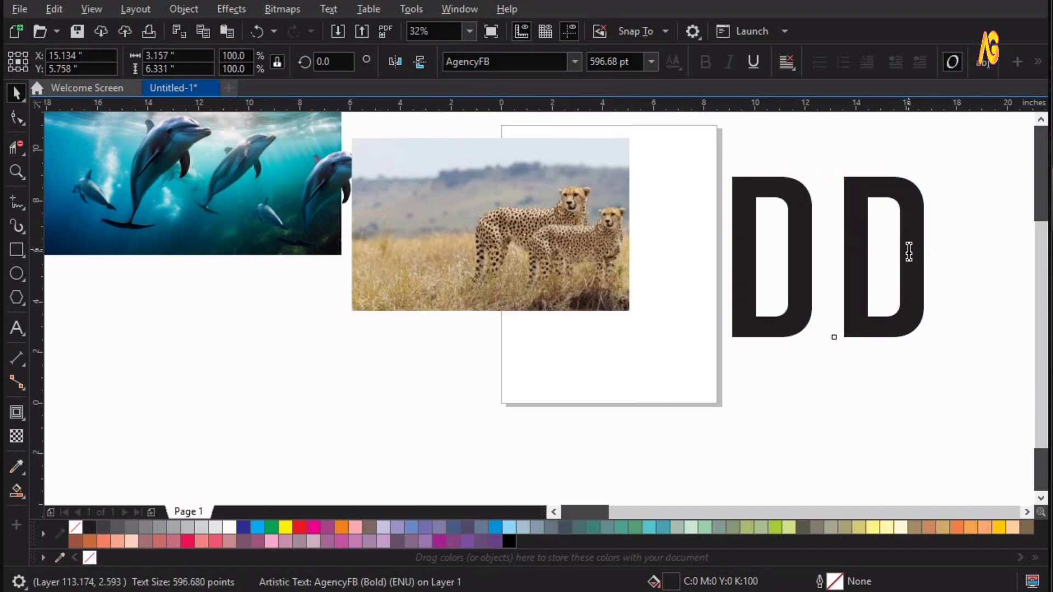
{"action": "key", "text": "ctrl+a"}
{"action": "type", "text": "C"}
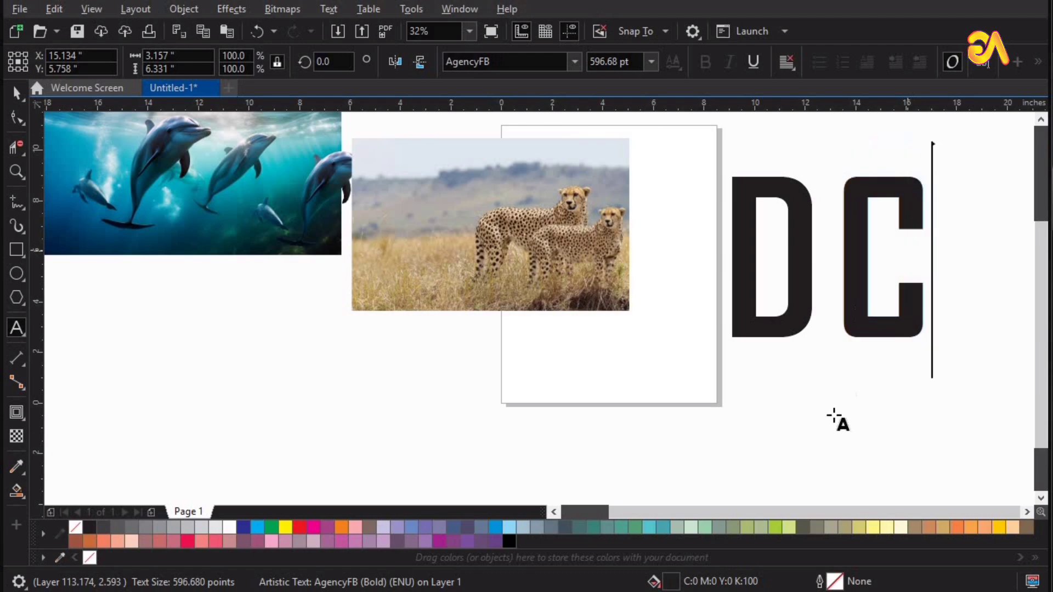
{"action": "left_click", "coordinate": [13, 94]}
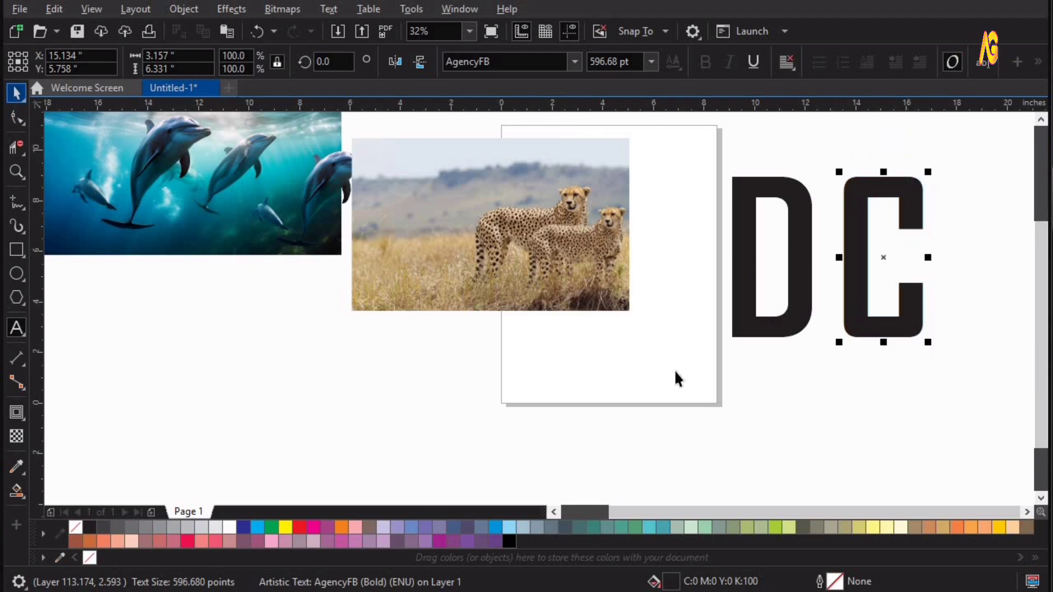
Step: Move the letter C away from the D to below the cheetah photo
{"action": "left_click", "coordinate": [745, 334]}
{"action": "left_click", "coordinate": [877, 329], "text": "shift"}
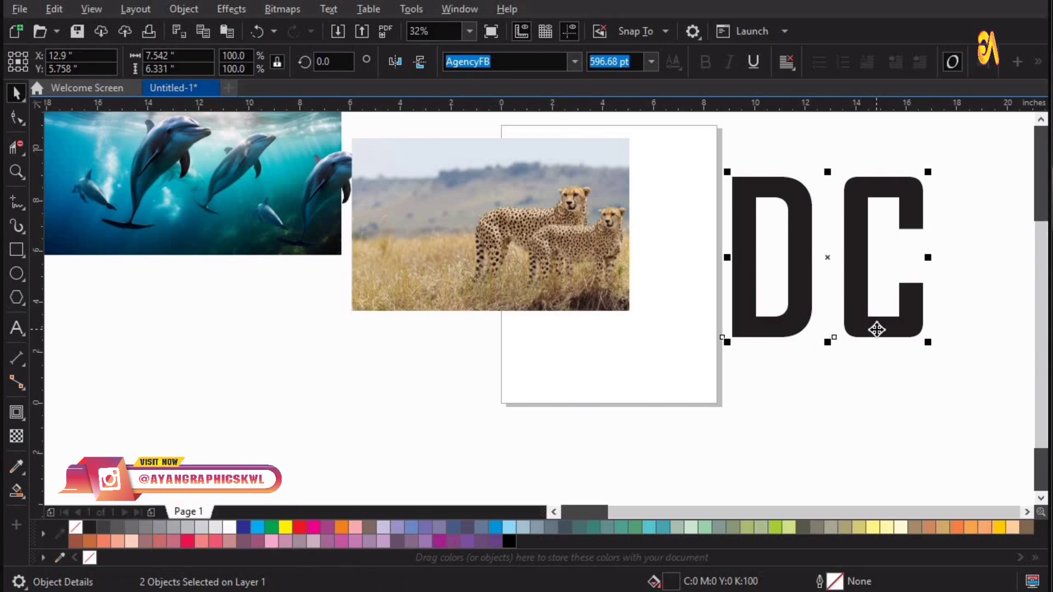
{"action": "key", "text": "F4"}
{"action": "key", "text": "F2"}
{"action": "left_click_drag", "start_coordinate": [784, 261], "coordinate": [1050, 455]}
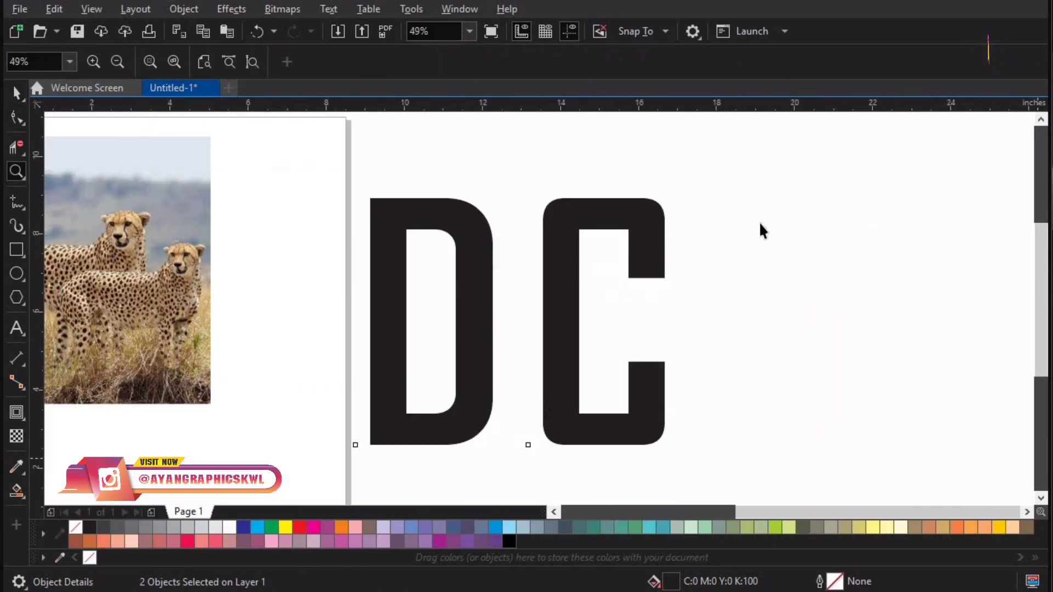
{"action": "left_click", "coordinate": [766, 228]}
{"action": "key", "text": "F4"}
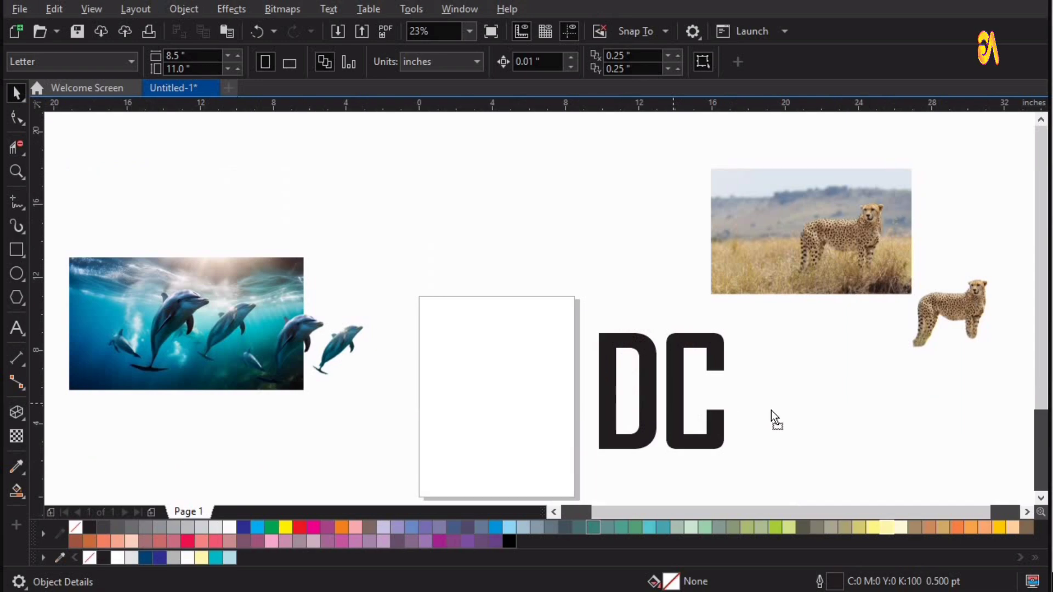
{"action": "key", "text": "Tab"}
{"action": "key", "text": "shift+Right"}
{"action": "key", "text": "shift+Right"}
{"action": "key", "text": "shift+Right"}
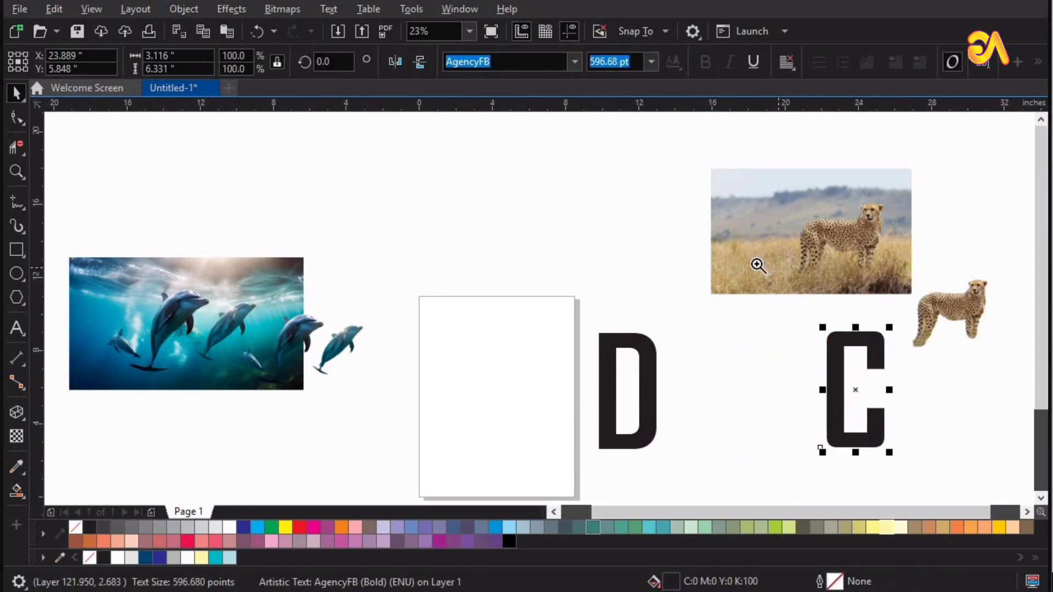
Step: Mirror the cheetah cutout and the cheetah photo together horizontally
{"action": "key", "text": "F2"}
{"action": "left_click_drag", "start_coordinate": [667, 163], "coordinate": [984, 462]}
{"action": "key", "text": "space"}
{"action": "left_click", "coordinate": [695, 285]}
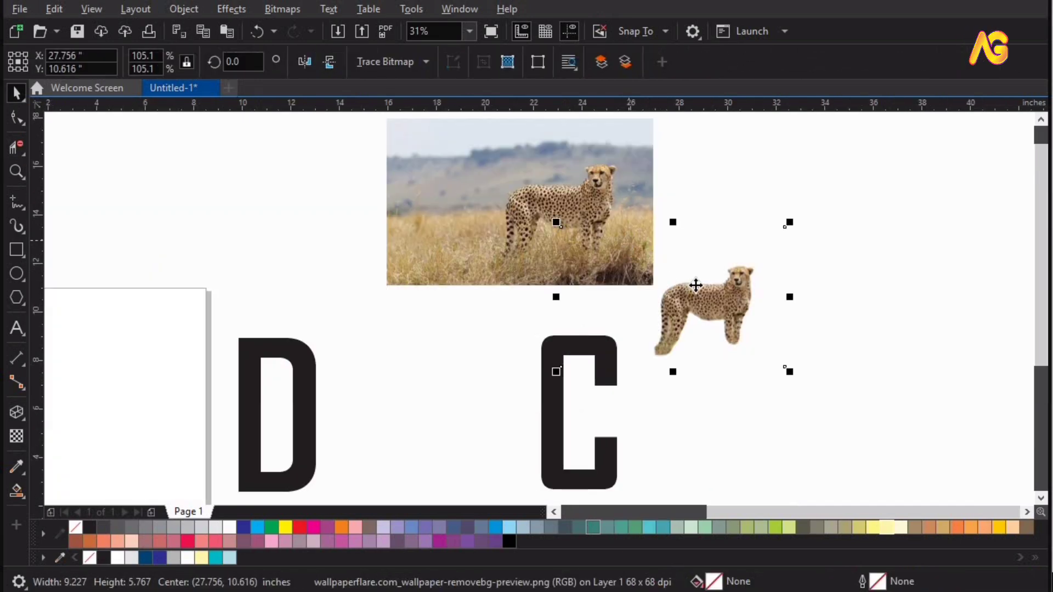
{"action": "left_click", "coordinate": [449, 218], "text": "shift"}
{"action": "left_click", "coordinate": [387, 61]}
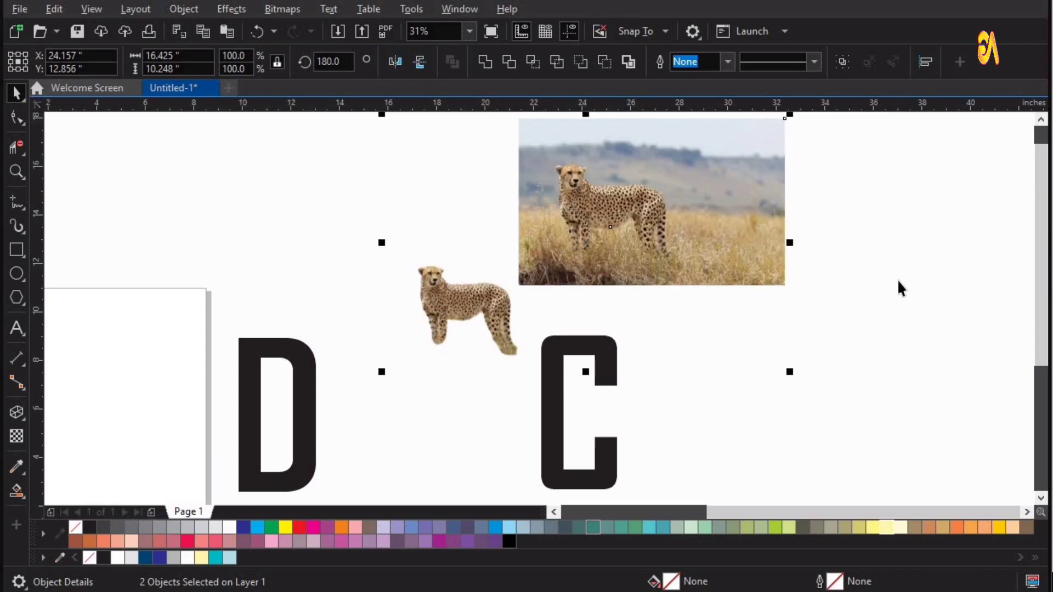
{"action": "left_click", "coordinate": [899, 280]}
Step: Move the cheetah cutout onto the photo, snapping its upper-right corner to the photo's upper-right corner
{"action": "left_click", "coordinate": [609, 237]}
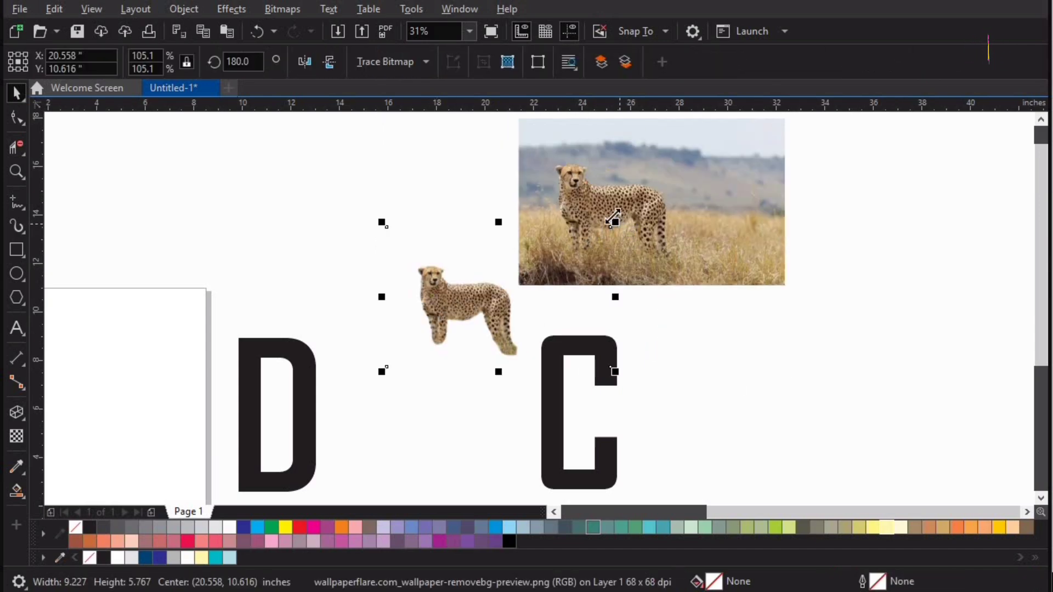
{"action": "left_click", "coordinate": [625, 31]}
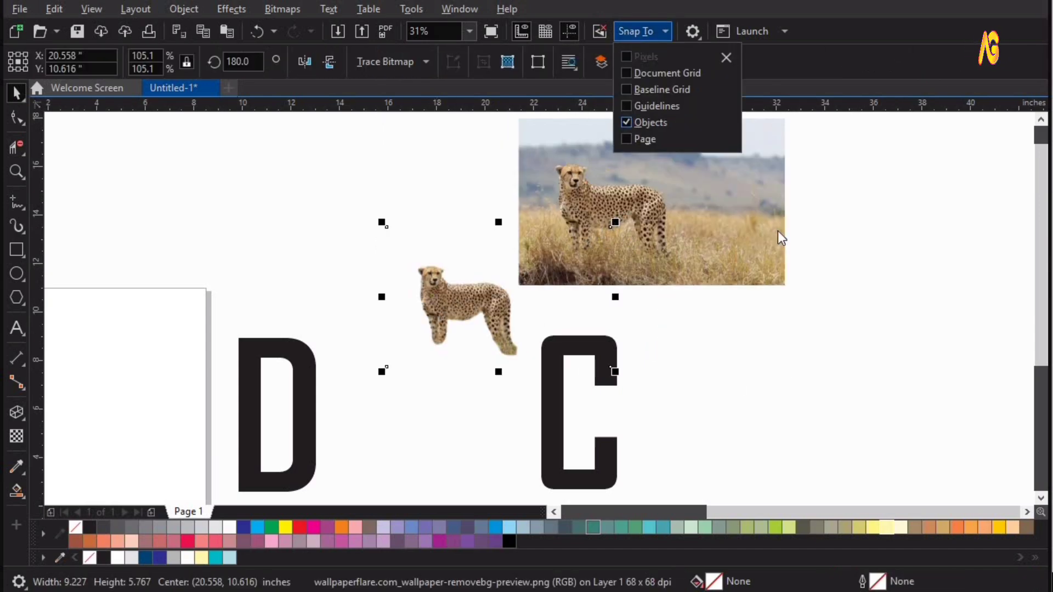
{"action": "left_click", "coordinate": [501, 300]}
{"action": "left_click", "coordinate": [609, 241]}
{"action": "left_click", "coordinate": [610, 240]}
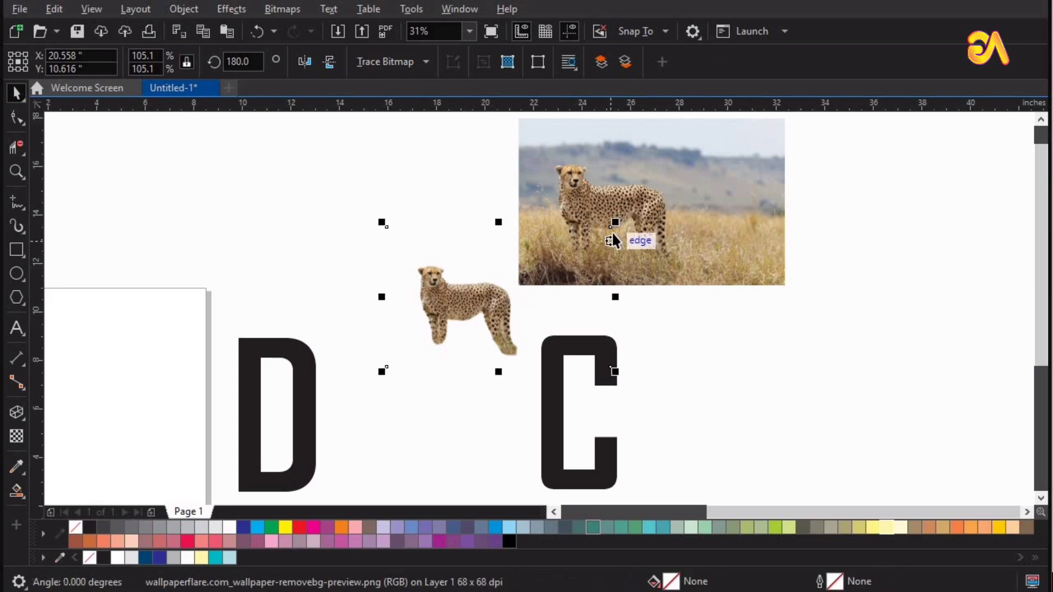
{"action": "left_click_drag", "start_coordinate": [611, 231], "coordinate": [785, 124]}
{"action": "key", "text": "F2"}
{"action": "left_click_drag", "start_coordinate": [514, 280], "coordinate": [859, 50]}
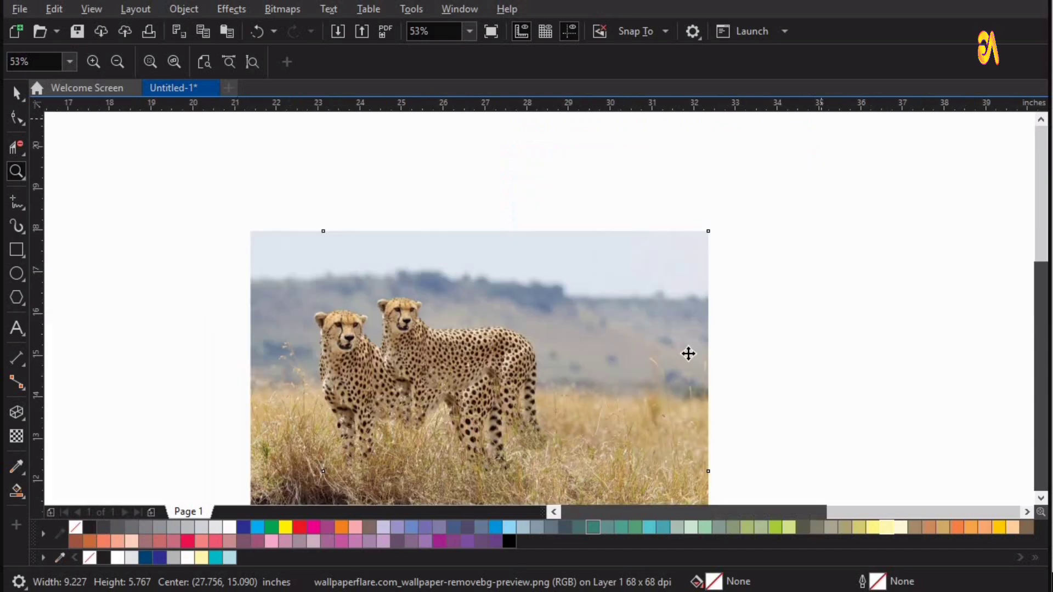
{"action": "left_click_drag", "start_coordinate": [707, 234], "coordinate": [658, 275]}
{"action": "left_click_drag", "start_coordinate": [696, 242], "coordinate": [708, 231]}
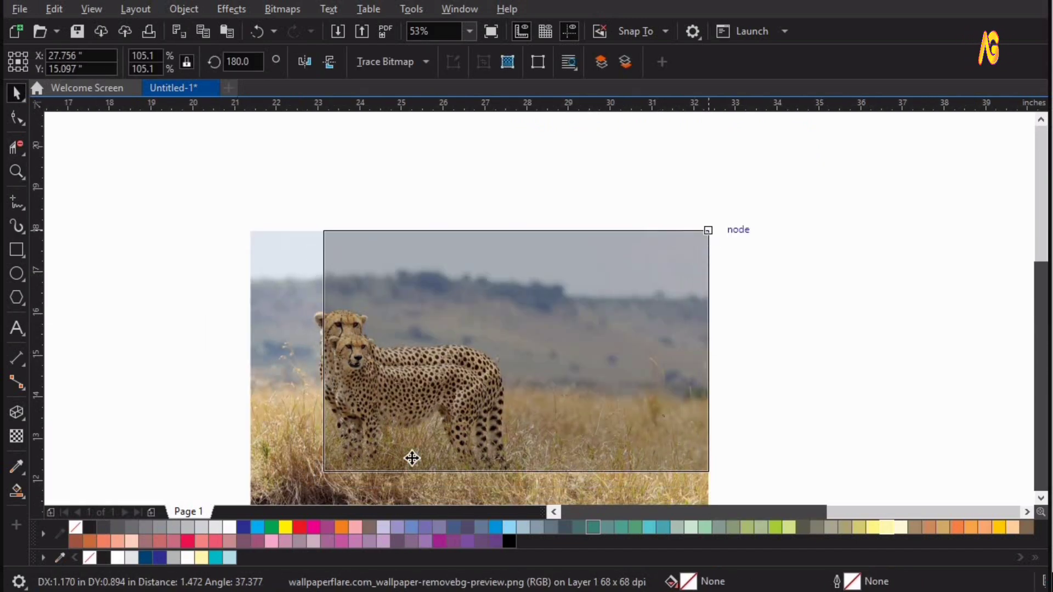
Step: Scale the cheetah cutout up to about 125% so it matches the photo's size and covers its cheetah
{"action": "scroll", "coordinate": [394, 466], "scroll_direction": "down", "scroll_amount": 2}
{"action": "key", "text": "F2"}
{"action": "left_click_drag", "start_coordinate": [249, 322], "coordinate": [670, 536]}
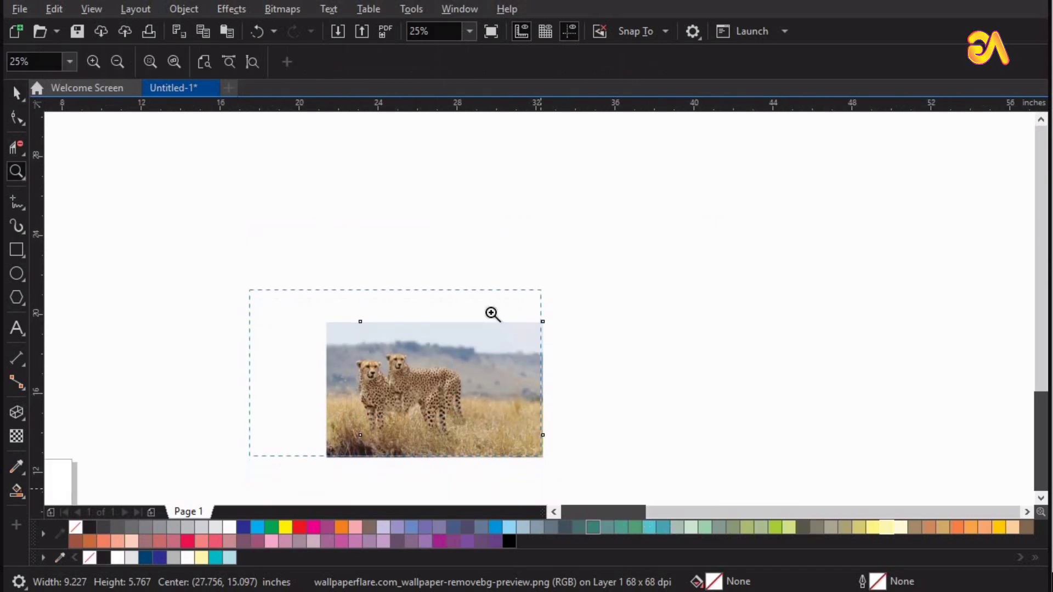
{"action": "left_click_drag", "start_coordinate": [380, 347], "coordinate": [323, 380]}
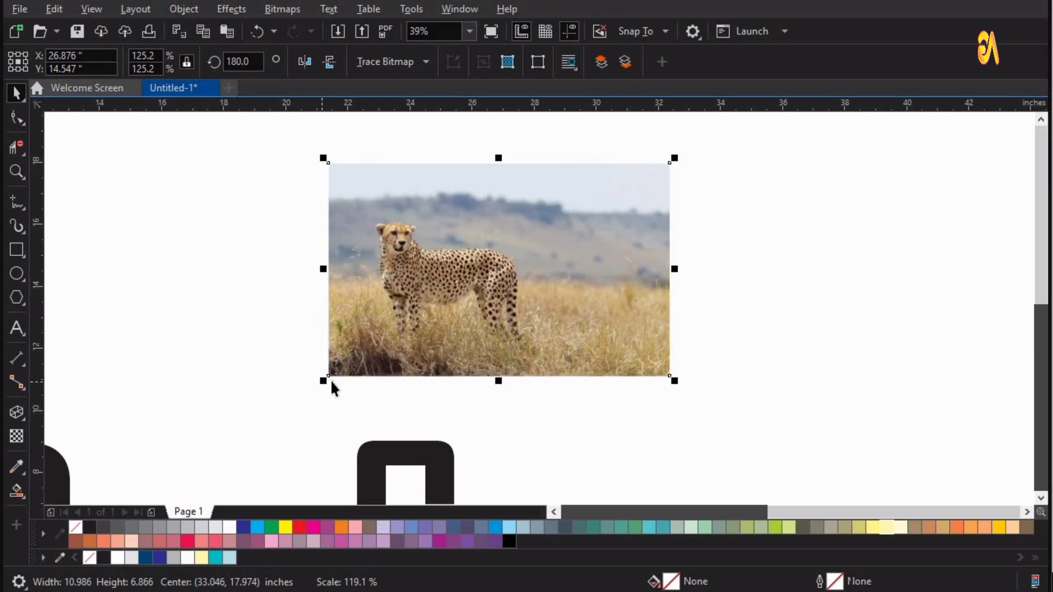
Step: Place the letter C over the cheetah photo and align it to the photo's vertical center
{"action": "left_click_drag", "start_coordinate": [427, 462], "coordinate": [455, 184]}
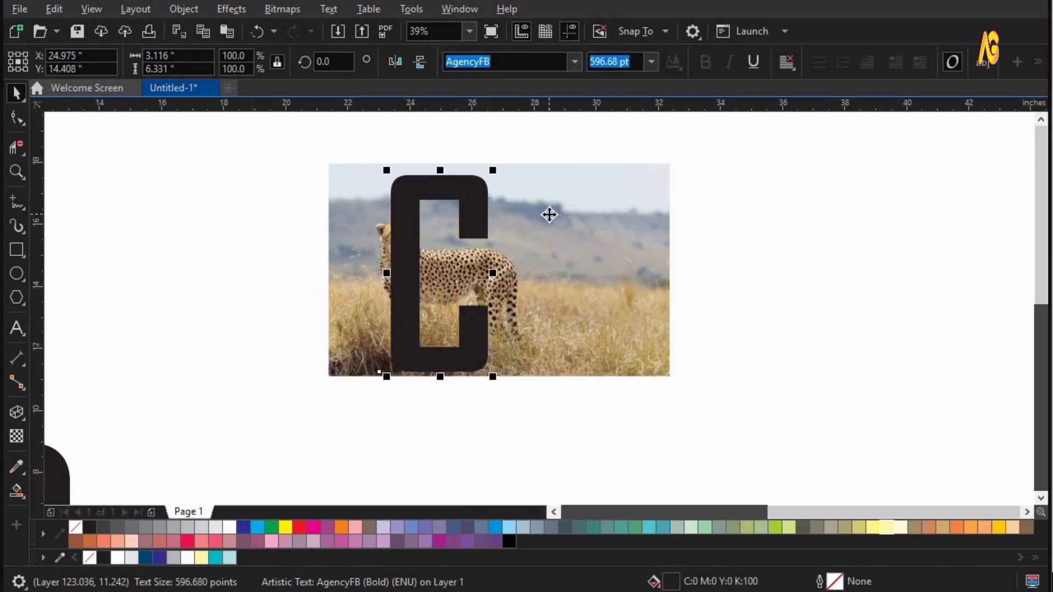
{"action": "left_click", "coordinate": [550, 214], "text": "shift"}
{"action": "key", "text": "e"}
{"action": "left_click", "coordinate": [387, 416]}
{"action": "key", "text": "F2"}
{"action": "left_click_drag", "start_coordinate": [285, 428], "coordinate": [752, 76]}
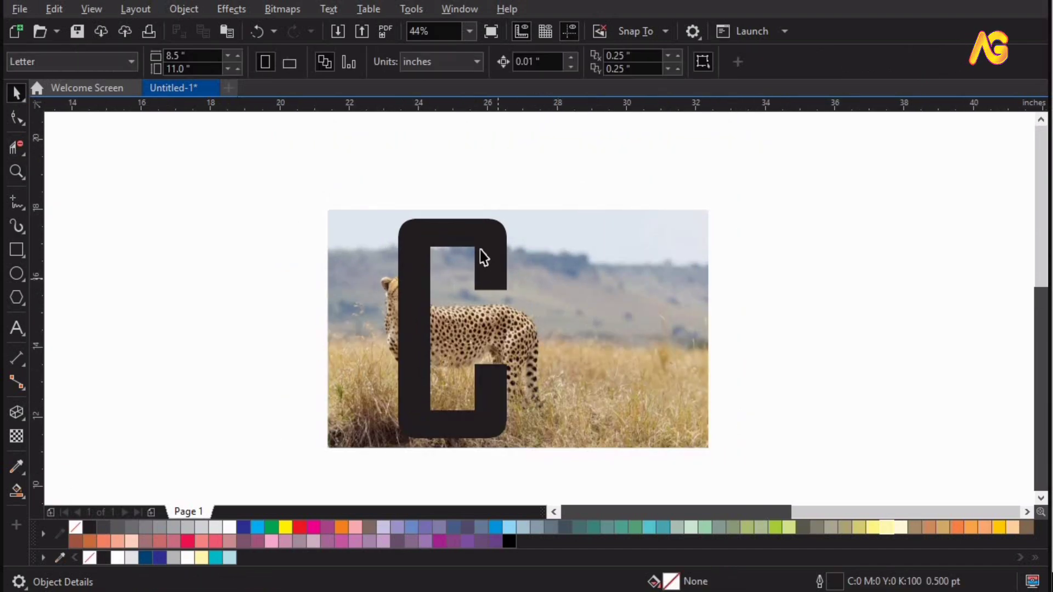
Step: Shift the cheetah cutout down, then center-align it with the photo horizontally and vertically
{"action": "left_click", "coordinate": [628, 279]}
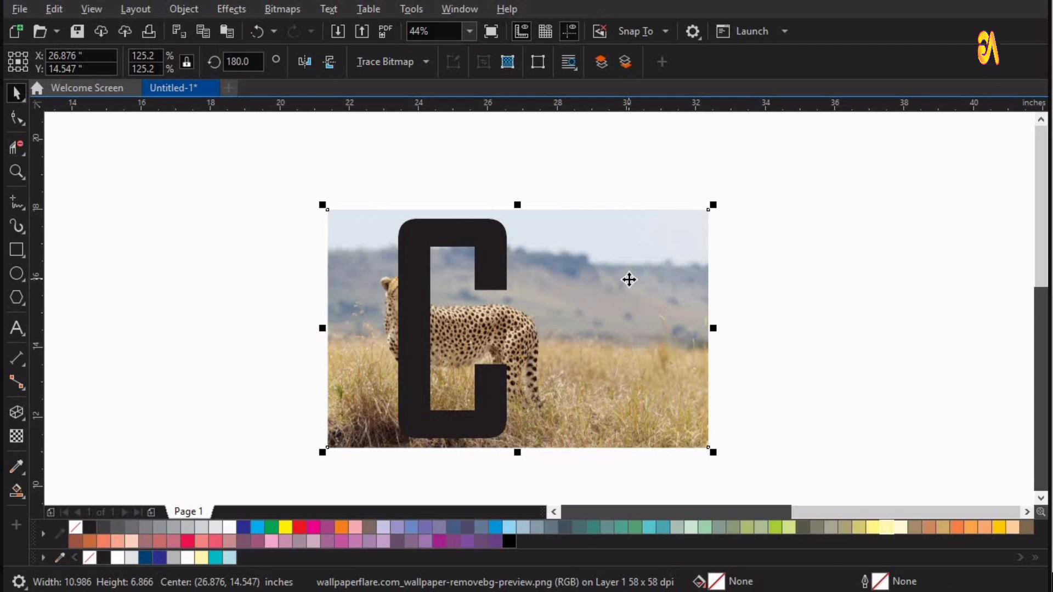
{"action": "scroll", "coordinate": [628, 279], "scroll_direction": "down", "scroll_amount": 2}
{"action": "left_click_drag", "start_coordinate": [390, 213], "coordinate": [746, 433]}
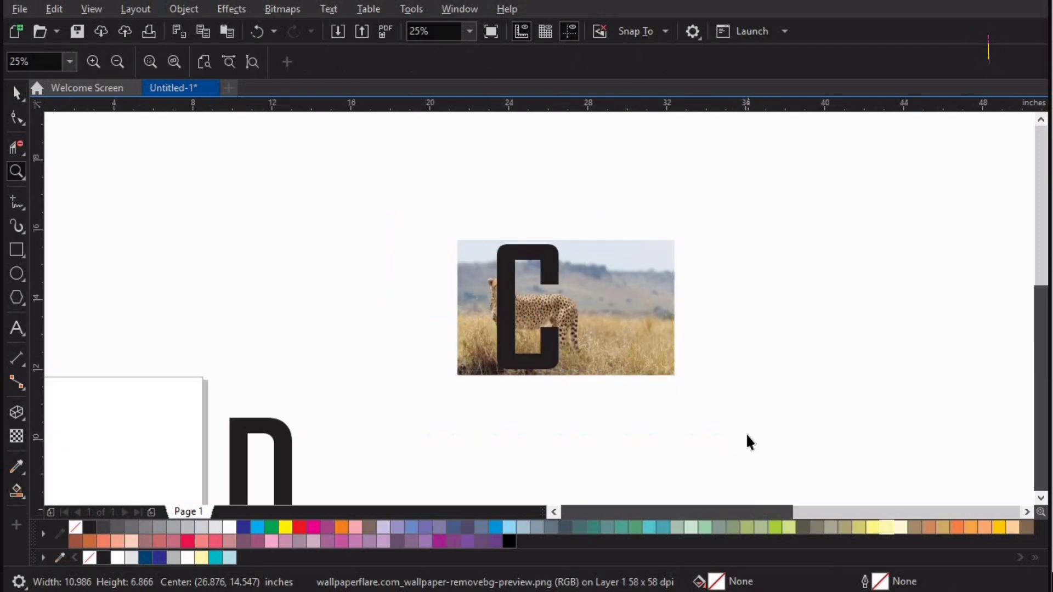
{"action": "key", "text": "Escape"}
{"action": "left_click_drag", "start_coordinate": [643, 330], "coordinate": [644, 393]}
{"action": "left_click", "coordinate": [625, 182], "text": "shift"}
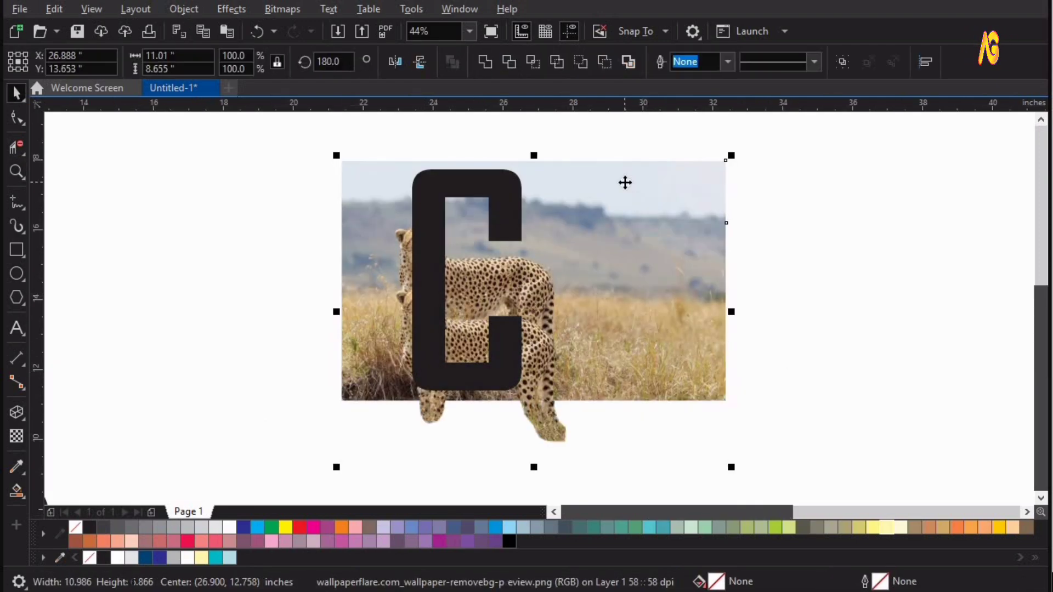
{"action": "key", "text": "c"}
{"action": "key", "text": "e"}
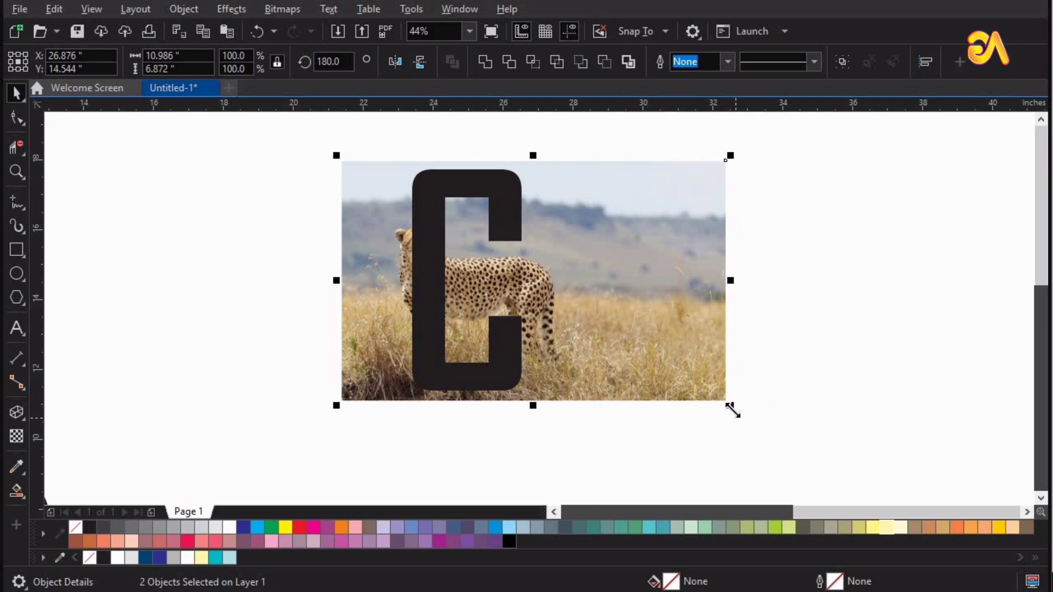
Step: Enlarge the cheetah photo and cutout together to about 15.05 by 9.41 inches and reposition them behind the letter C
{"action": "left_click_drag", "start_coordinate": [745, 415], "coordinate": [738, 423]}
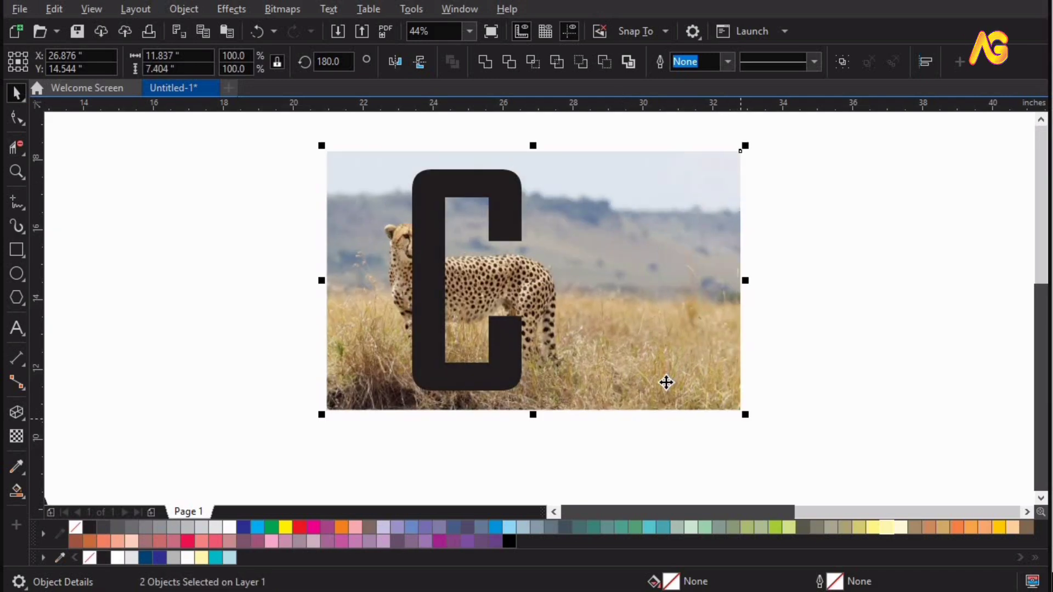
{"action": "left_click_drag", "start_coordinate": [667, 374], "coordinate": [669, 362]}
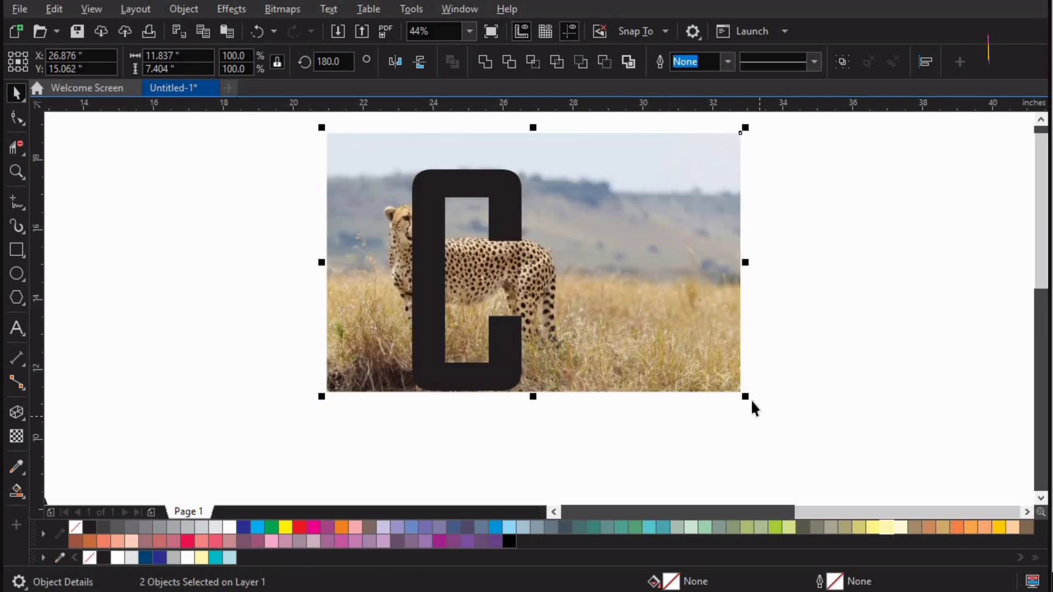
{"action": "left_click_drag", "start_coordinate": [757, 407], "coordinate": [770, 421]}
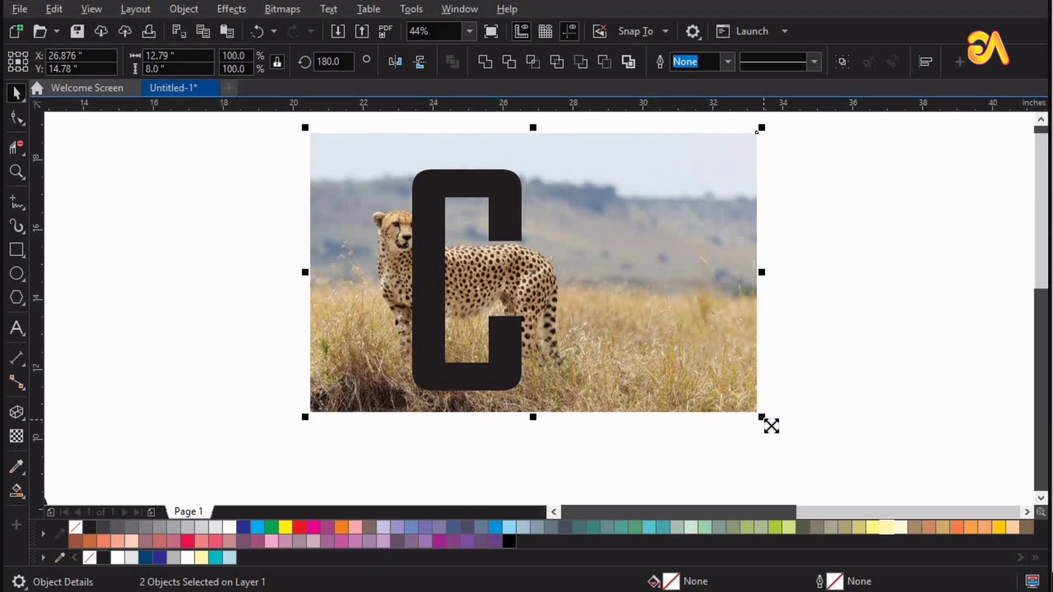
{"action": "left_click_drag", "start_coordinate": [763, 420], "coordinate": [774, 427]}
{"action": "left_click_drag", "start_coordinate": [668, 371], "coordinate": [681, 373]}
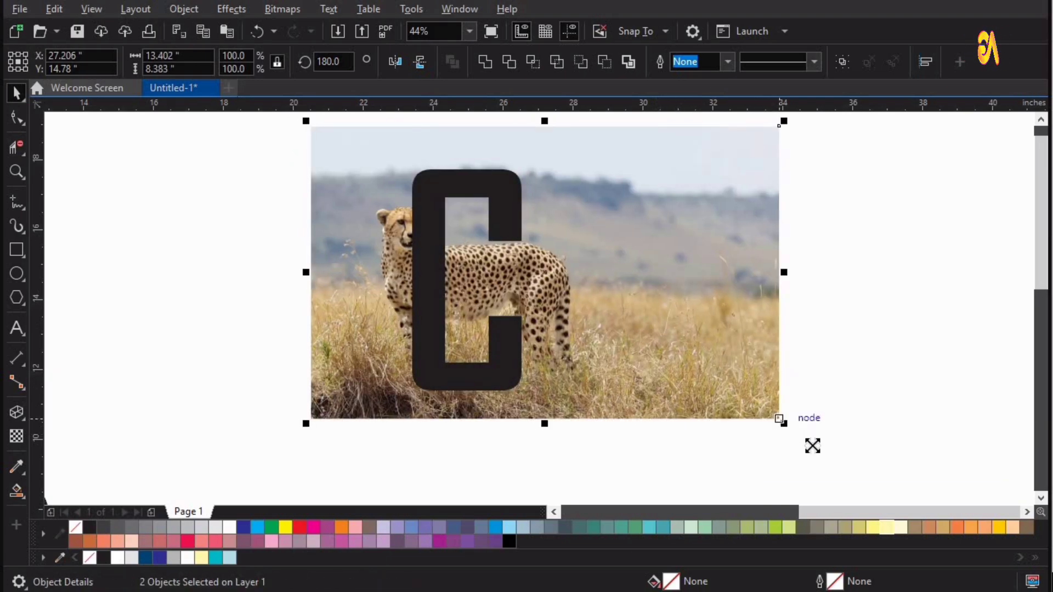
{"action": "left_click_drag", "start_coordinate": [812, 446], "coordinate": [812, 446]}
{"action": "left_click_drag", "start_coordinate": [707, 367], "coordinate": [708, 371]}
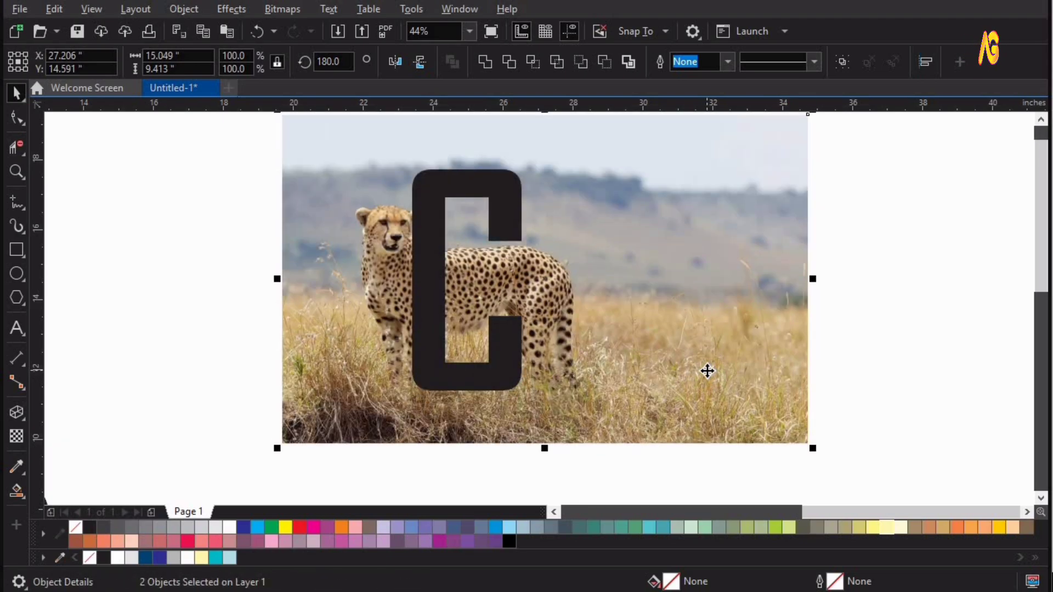
{"action": "left_click_drag", "start_coordinate": [655, 353], "coordinate": [678, 355]}
{"action": "left_click", "coordinate": [864, 368]}
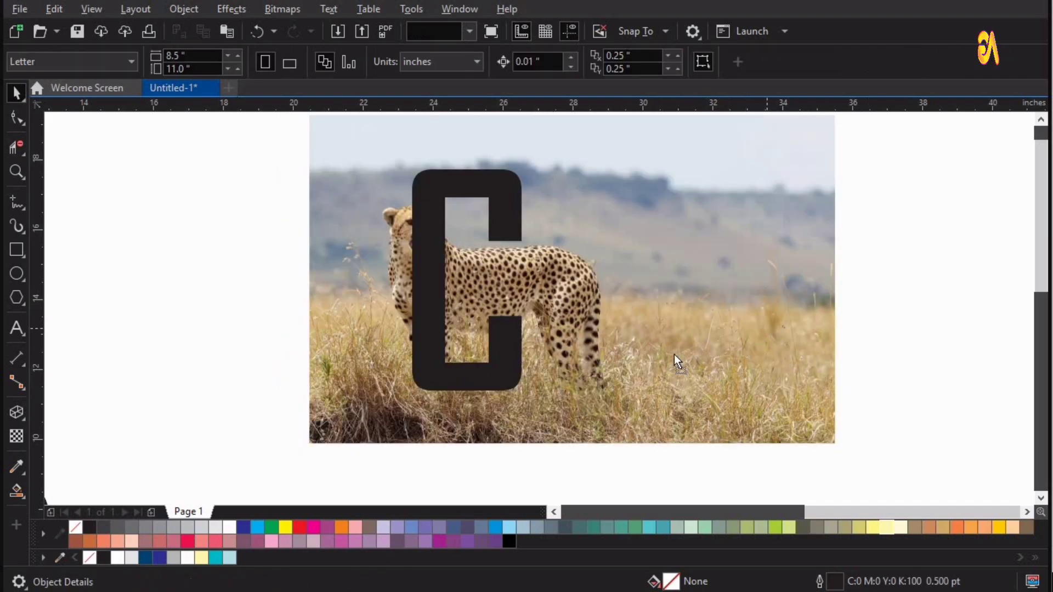
Step: PowerClip the cheetah photo inside the letter C, keeping the cheetah cutout in front
{"action": "left_click_drag", "start_coordinate": [758, 290], "coordinate": [673, 354]}
{"action": "key", "text": "ctrl+z"}
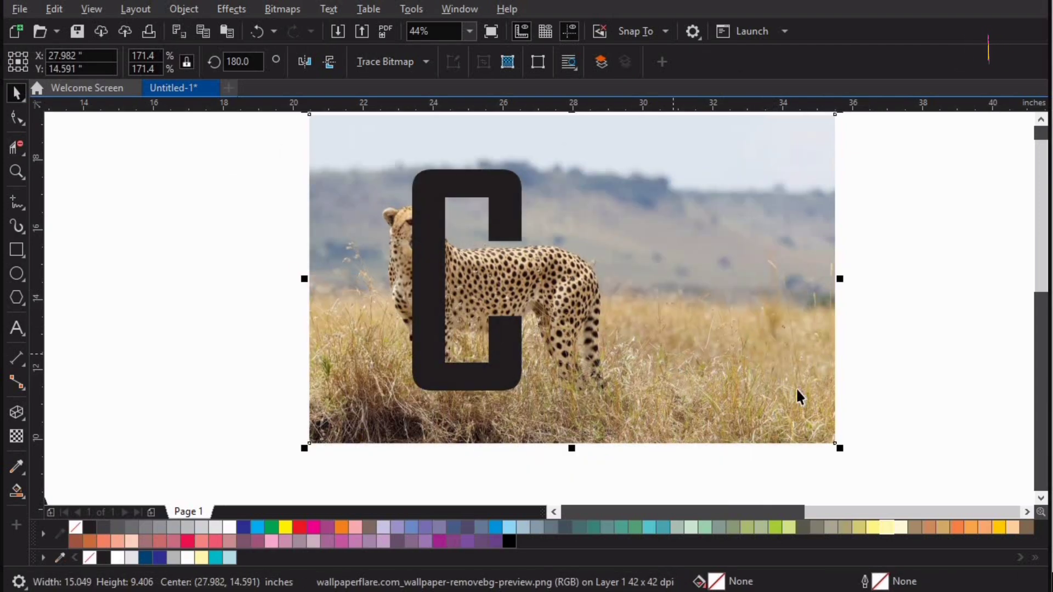
{"action": "left_click", "coordinate": [694, 241]}
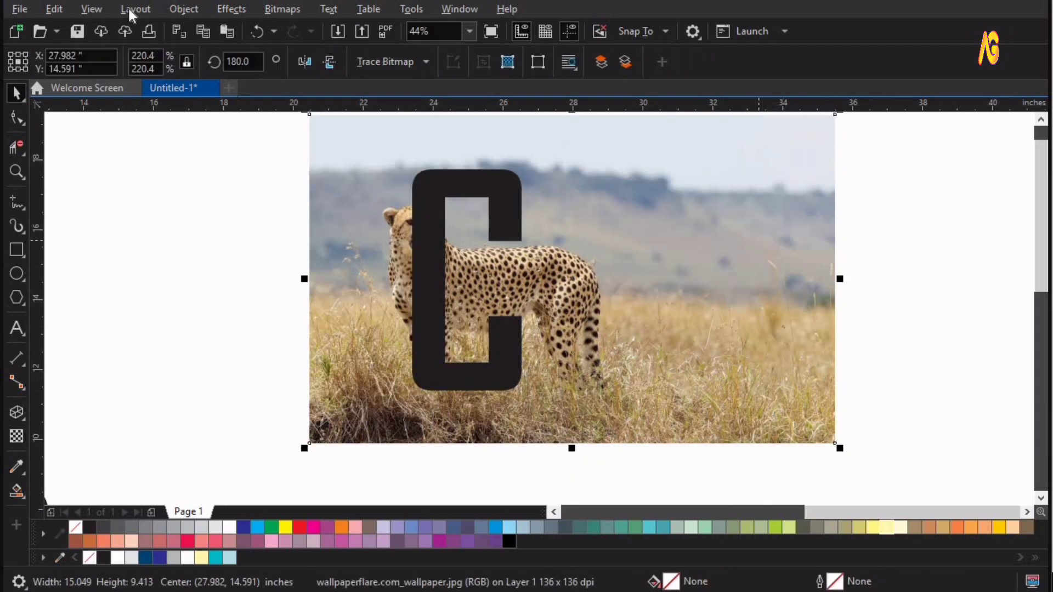
{"action": "left_click", "coordinate": [173, 10]}
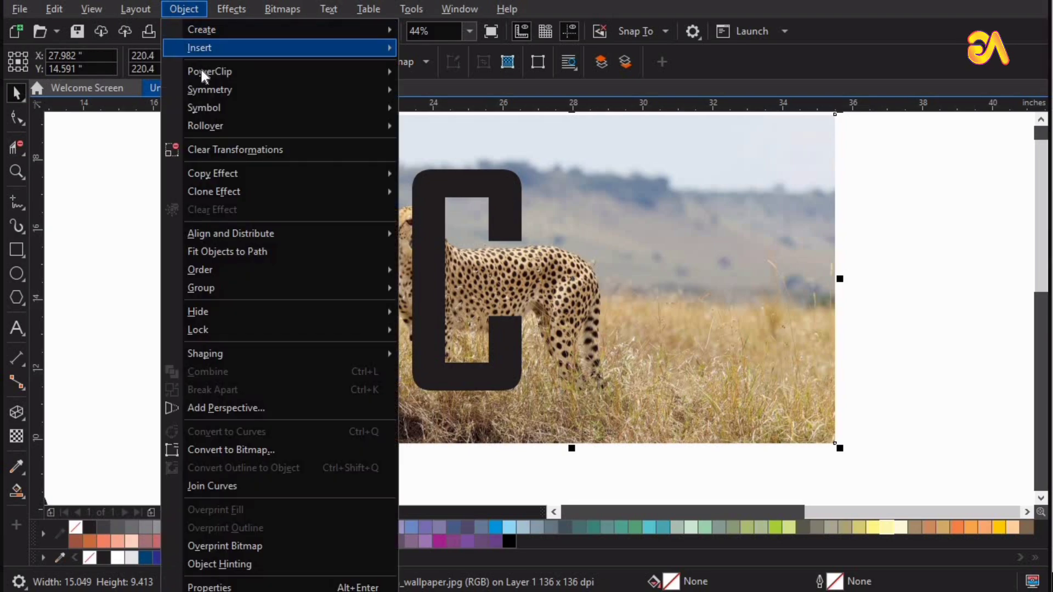
{"action": "mouse_move", "coordinate": [201, 71]}
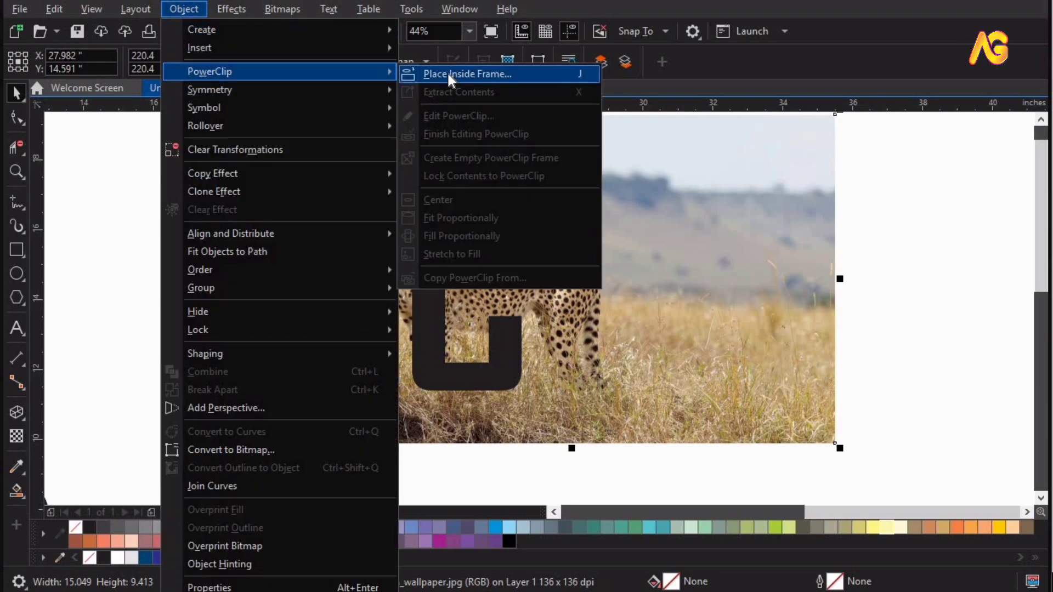
{"action": "left_click", "coordinate": [449, 75]}
{"action": "left_click", "coordinate": [424, 180]}
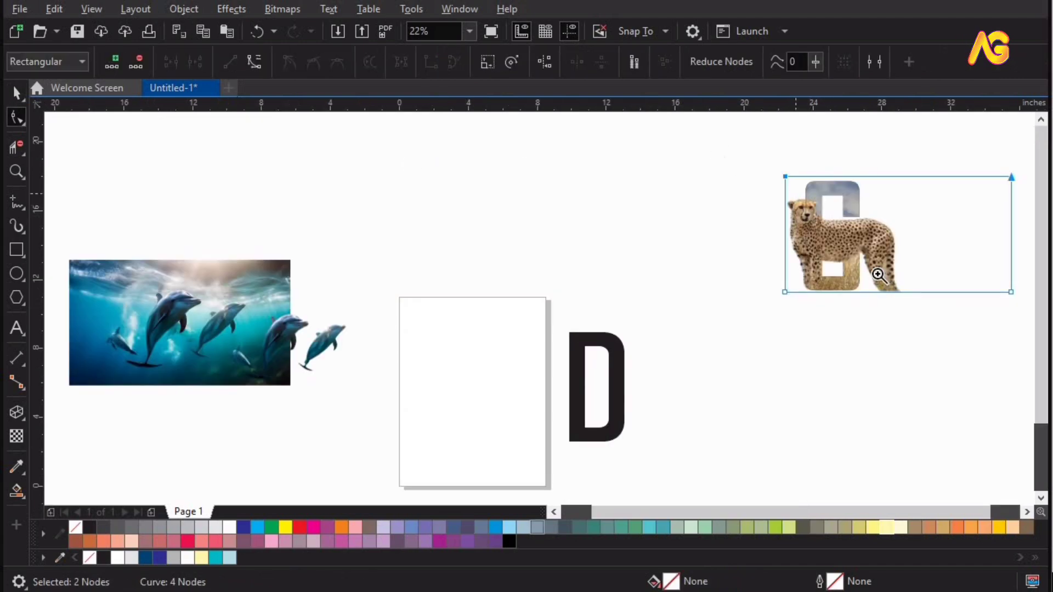
Step: Crop the cheetah cutout from its rear side to about 2.1 inches wide, ending at the inner edge of the C's vertical stroke
{"action": "key", "text": "z"}
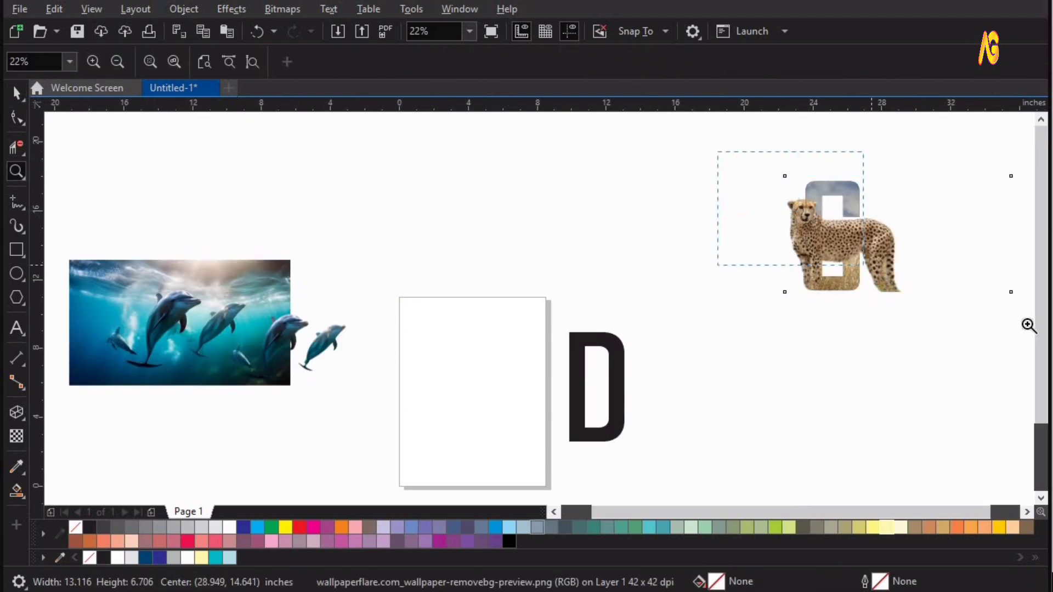
{"action": "left_click", "coordinate": [799, 235]}
{"action": "key", "text": "space"}
{"action": "key", "text": "F10"}
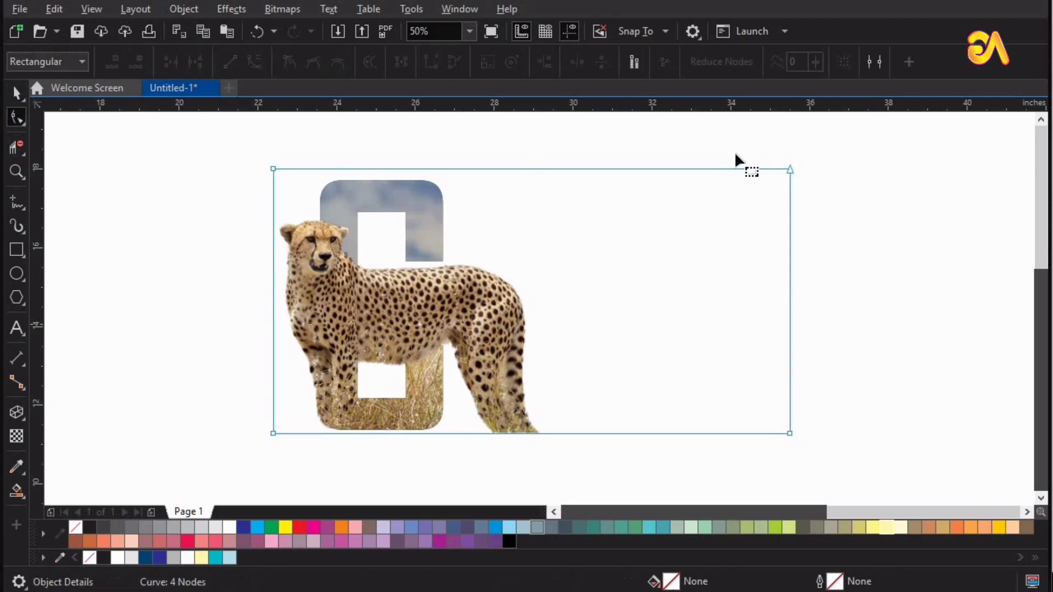
{"action": "left_click_drag", "start_coordinate": [851, 448], "coordinate": [849, 447]}
{"action": "left_click_drag", "start_coordinate": [790, 433], "coordinate": [355, 407]}
{"action": "key", "text": "z"}
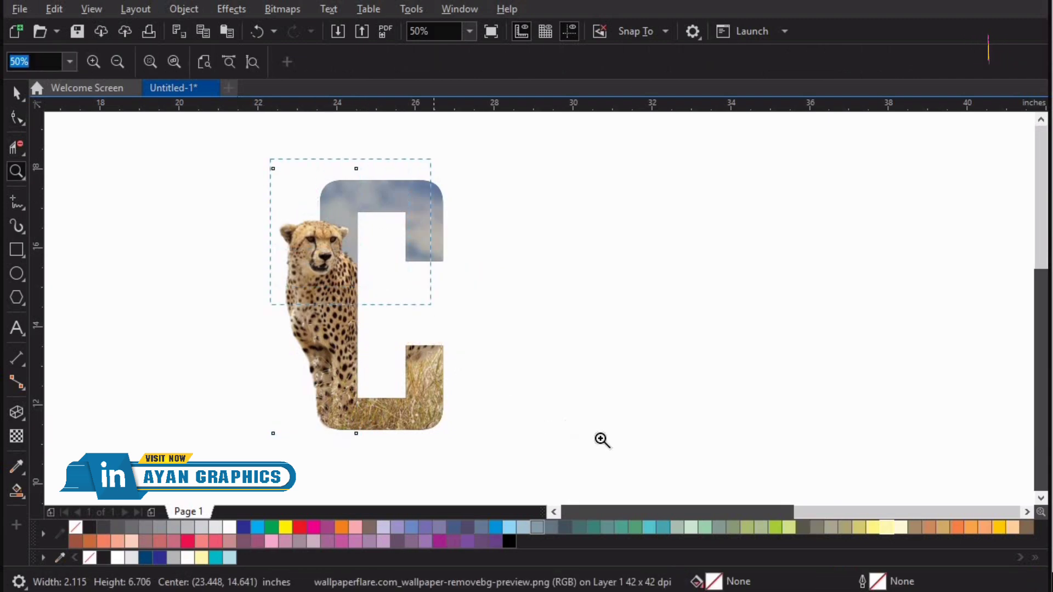
{"action": "key", "text": "shift+F2"}
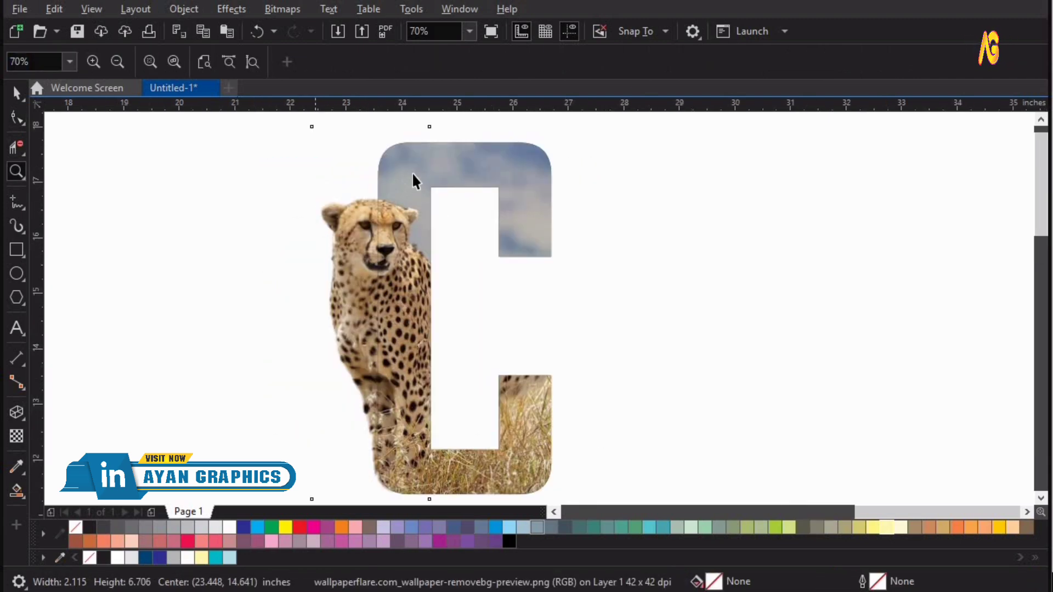
{"action": "key", "text": "space"}
{"action": "left_click", "coordinate": [465, 165]}
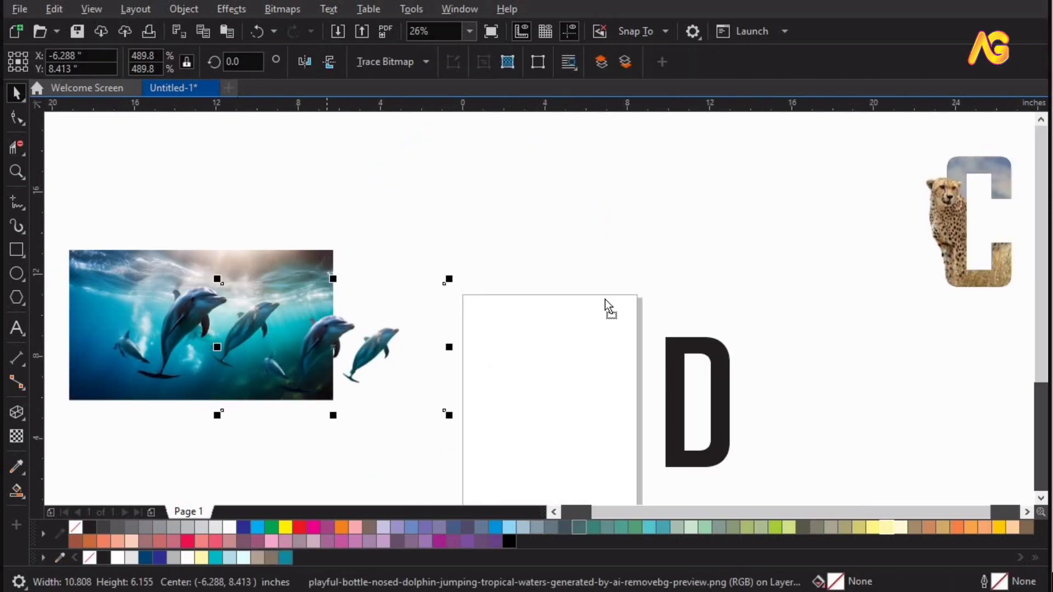
Step: Move the dolphin photo and its cutout to the upper part of the page, with the cutout overlapping the photo
{"action": "left_click_drag", "start_coordinate": [333, 348], "coordinate": [606, 305]}
{"action": "left_click_drag", "start_coordinate": [234, 296], "coordinate": [564, 195]}
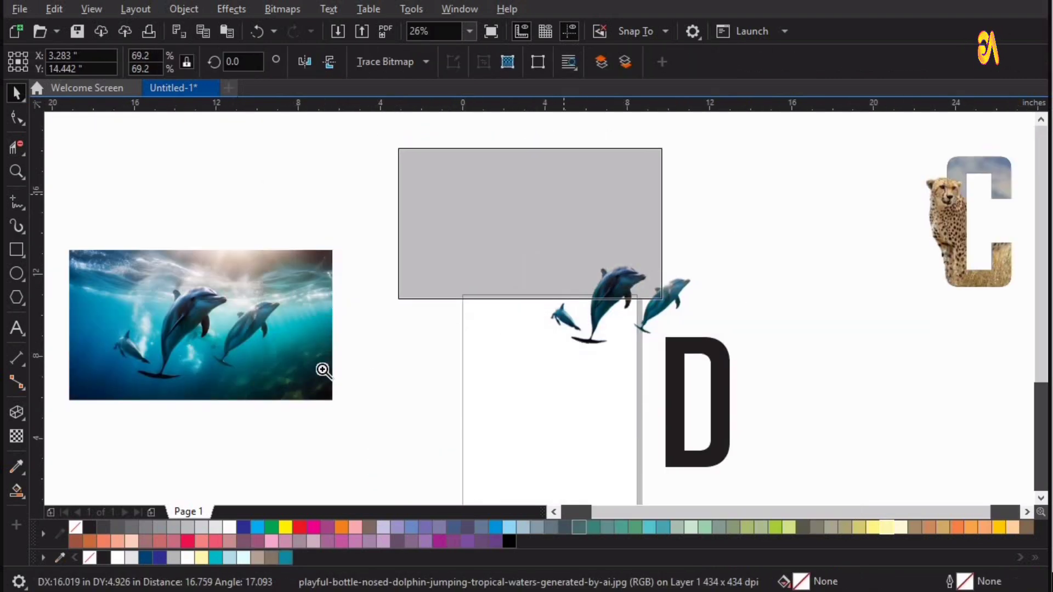
{"action": "key", "text": "z"}
{"action": "left_click_drag", "start_coordinate": [322, 370], "coordinate": [841, 154]}
{"action": "key", "text": "space"}
{"action": "left_click_drag", "start_coordinate": [516, 426], "coordinate": [409, 308]}
{"action": "scroll", "coordinate": [406, 307], "scroll_direction": "down", "scroll_amount": 3}
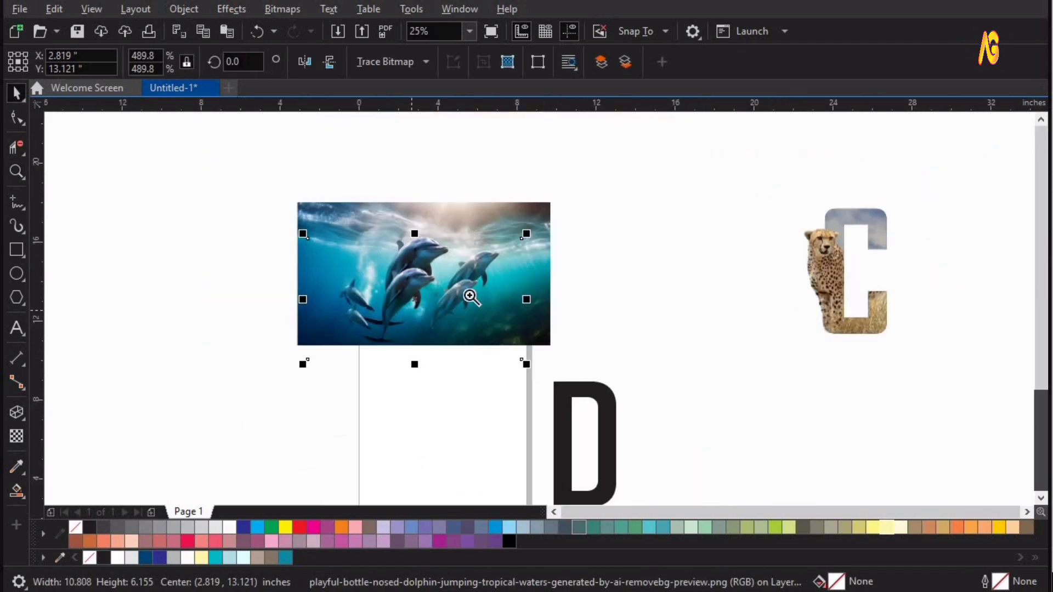
Step: Snap the dolphin cutout's upper-left corner to the photo's and scale it to about 12.84 by 7.31 inches, covering the photo's dolphins
{"action": "key", "text": "F2"}
{"action": "left_click_drag", "start_coordinate": [237, 167], "coordinate": [578, 359]}
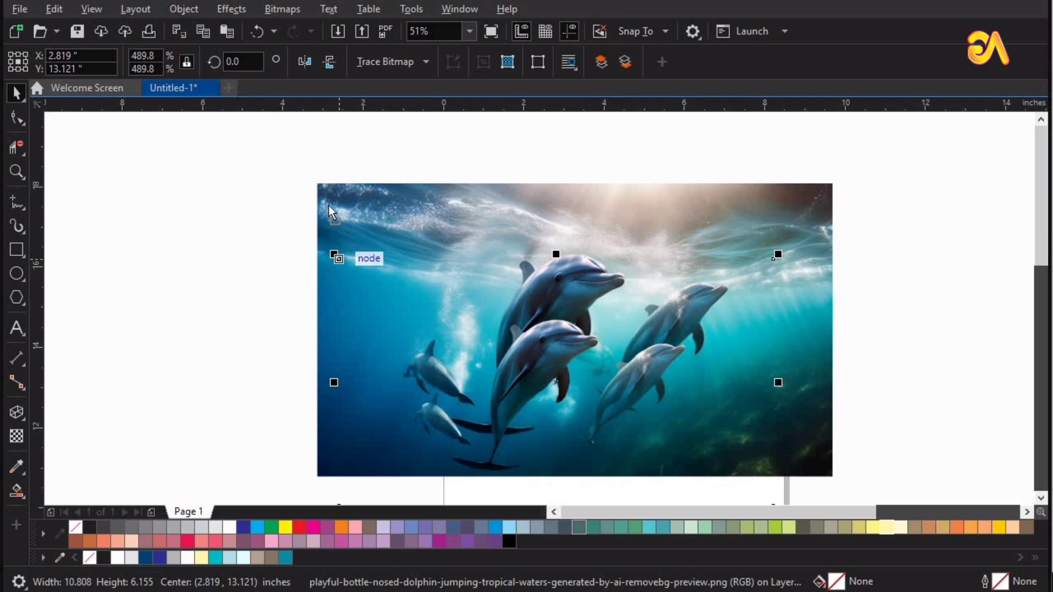
{"action": "left_click_drag", "start_coordinate": [329, 211], "coordinate": [317, 184]}
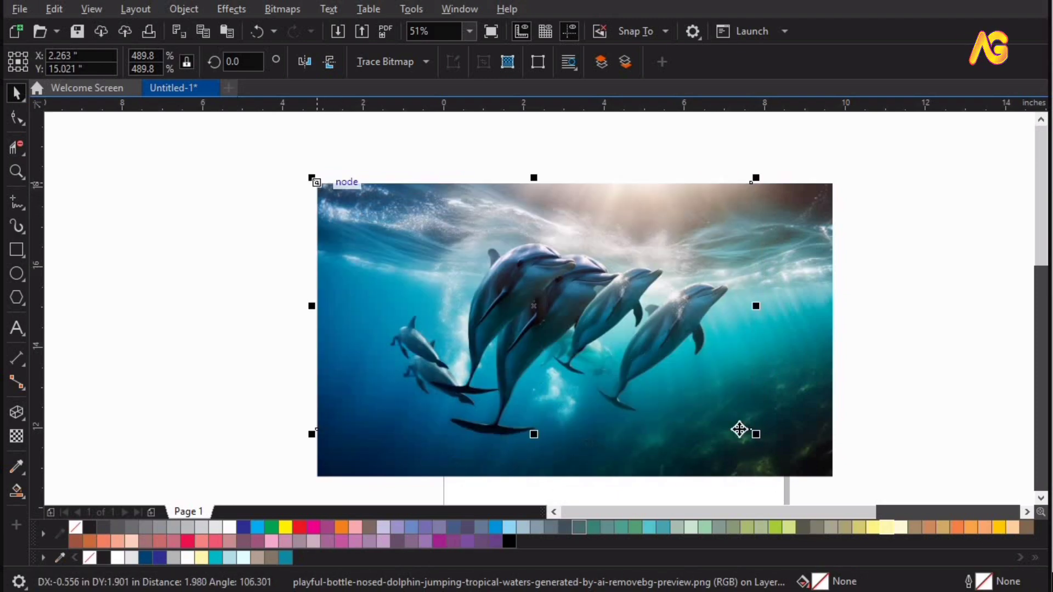
{"action": "left_click_drag", "start_coordinate": [754, 433], "coordinate": [860, 484]}
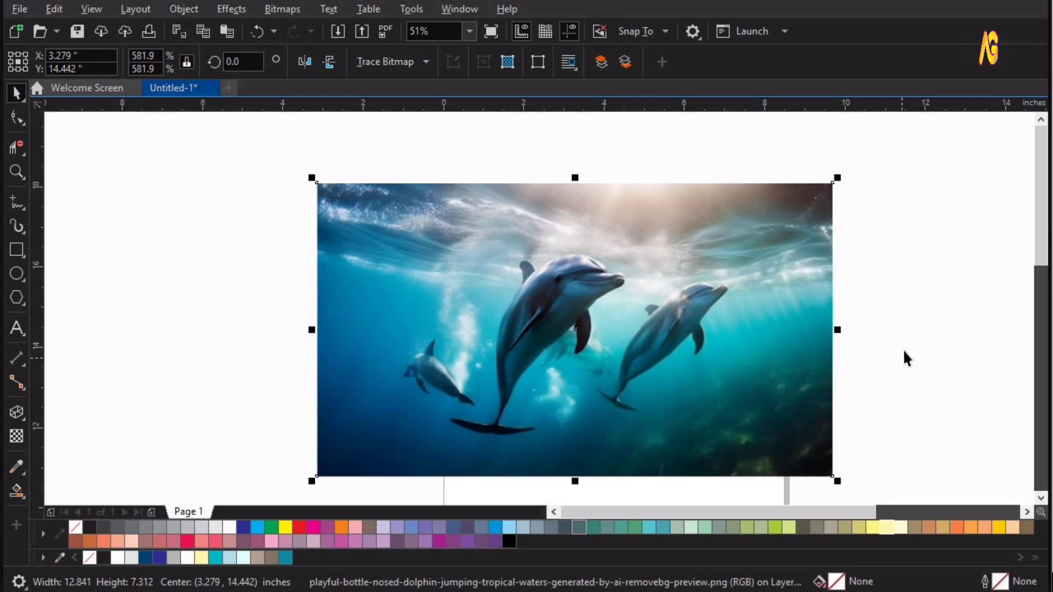
{"action": "left_click", "coordinate": [904, 352]}
Step: Move the letter D below the cheetah C, then mirror the dolphin photo and cutout horizontally together
{"action": "key", "text": "F4"}
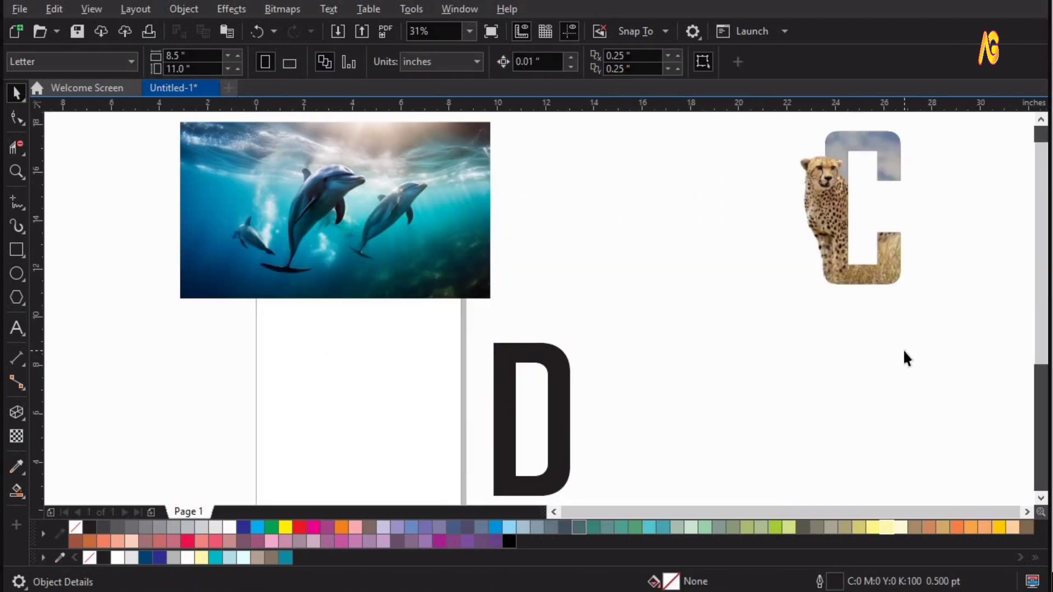
{"action": "left_click", "coordinate": [346, 300]}
{"action": "left_click_drag", "start_coordinate": [346, 278], "coordinate": [183, 123]}
{"action": "left_click_drag", "start_coordinate": [504, 378], "coordinate": [705, 328]}
{"action": "left_click_drag", "start_coordinate": [158, 347], "coordinate": [561, 82]}
{"action": "left_click", "coordinate": [395, 61]}
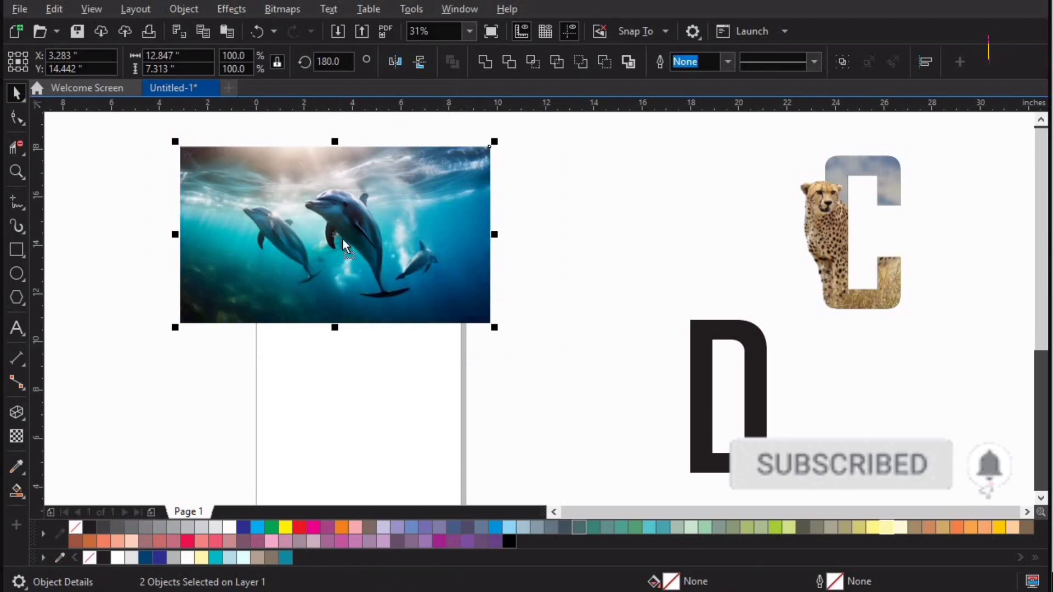
Step: Move the dolphin photo and cutout toward the letters, place the D over them and align it to the photo's vertical center
{"action": "left_click_drag", "start_coordinate": [351, 222], "coordinate": [554, 318]}
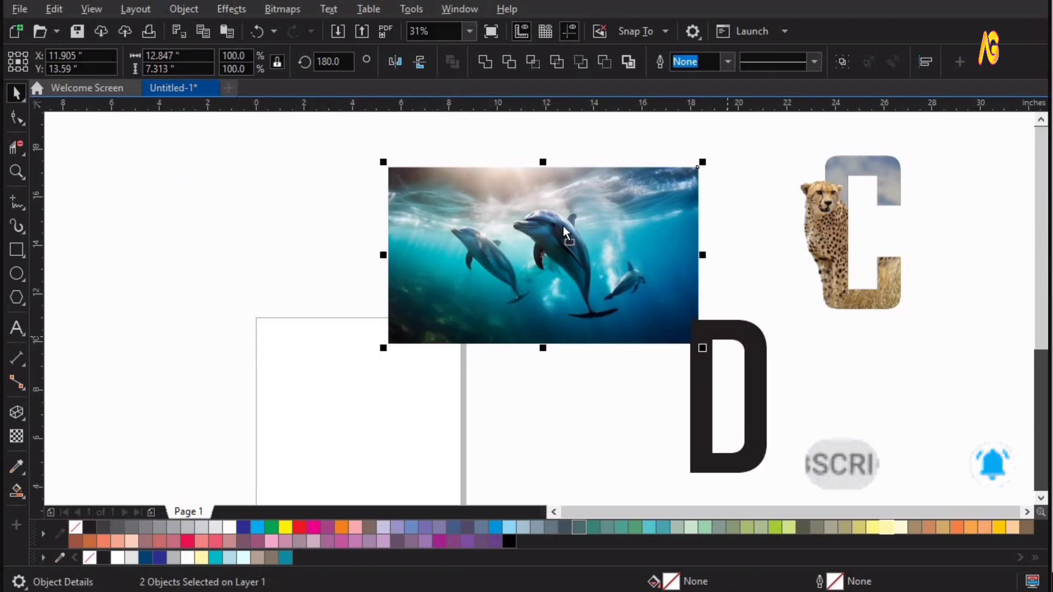
{"action": "left_click_drag", "start_coordinate": [728, 341], "coordinate": [530, 167]}
{"action": "key", "text": "F2"}
{"action": "left_click_drag", "start_coordinate": [662, 167], "coordinate": [378, 344]}
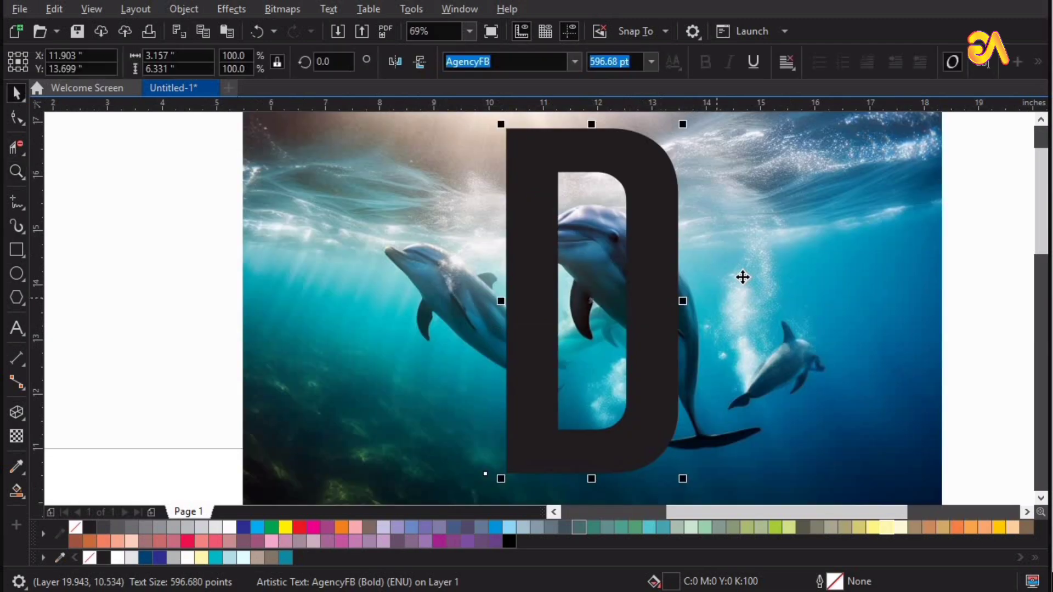
{"action": "left_click", "coordinate": [742, 277], "text": "shift"}
{"action": "key", "text": "e"}
{"action": "scroll", "coordinate": [742, 278], "scroll_direction": "down", "scroll_amount": 2}
Step: Shift the D left over the large dolphin's head and enlarge it to about 3.48 by 6.97 inches
{"action": "key", "text": "F2"}
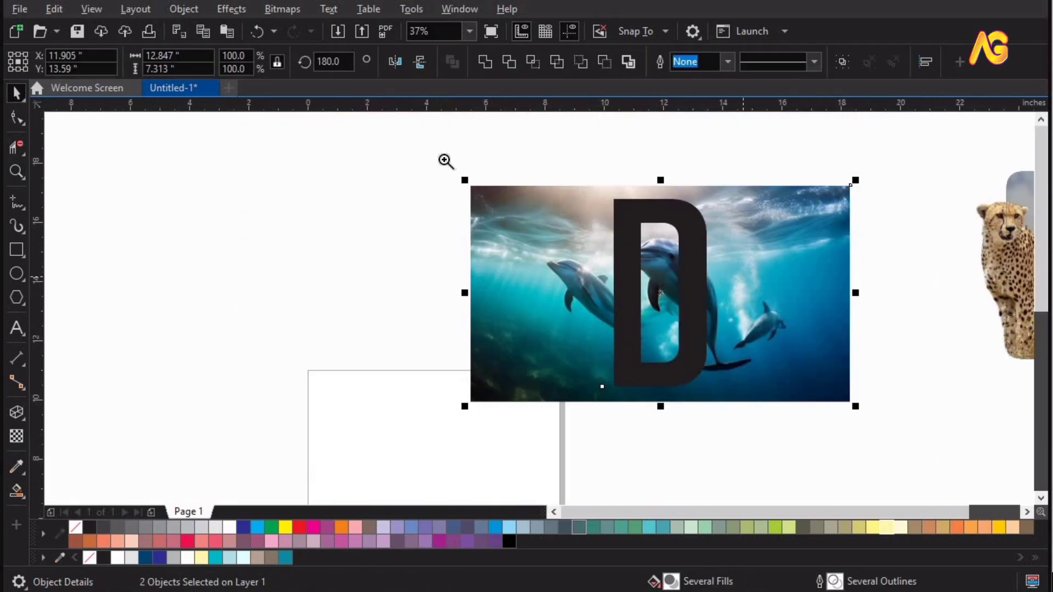
{"action": "left_click_drag", "start_coordinate": [437, 158], "coordinate": [941, 464]}
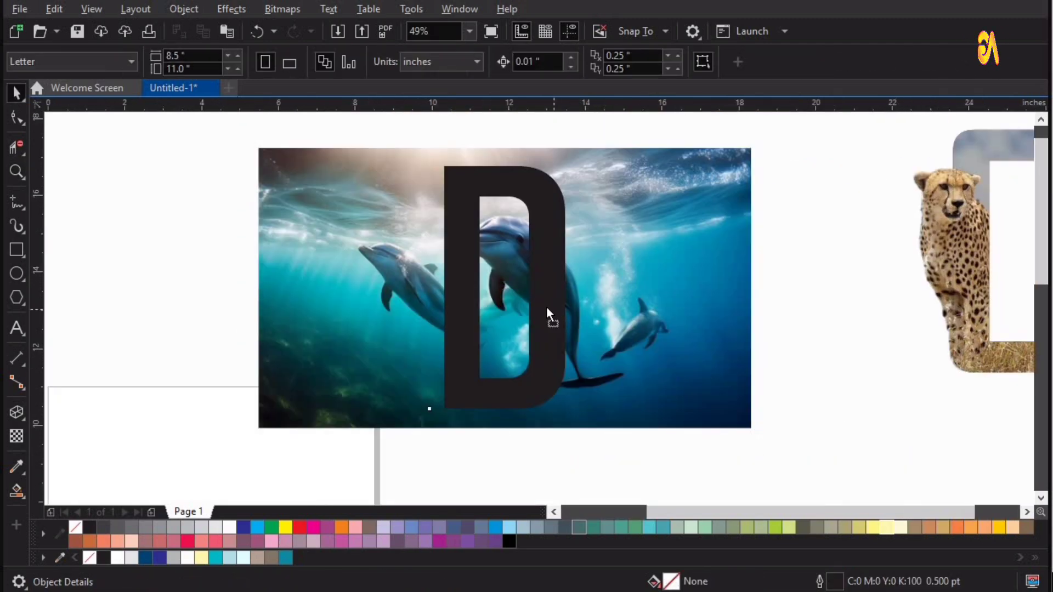
{"action": "left_click_drag", "start_coordinate": [546, 308], "coordinate": [525, 308]}
{"action": "left_click_drag", "start_coordinate": [547, 414], "coordinate": [560, 425]}
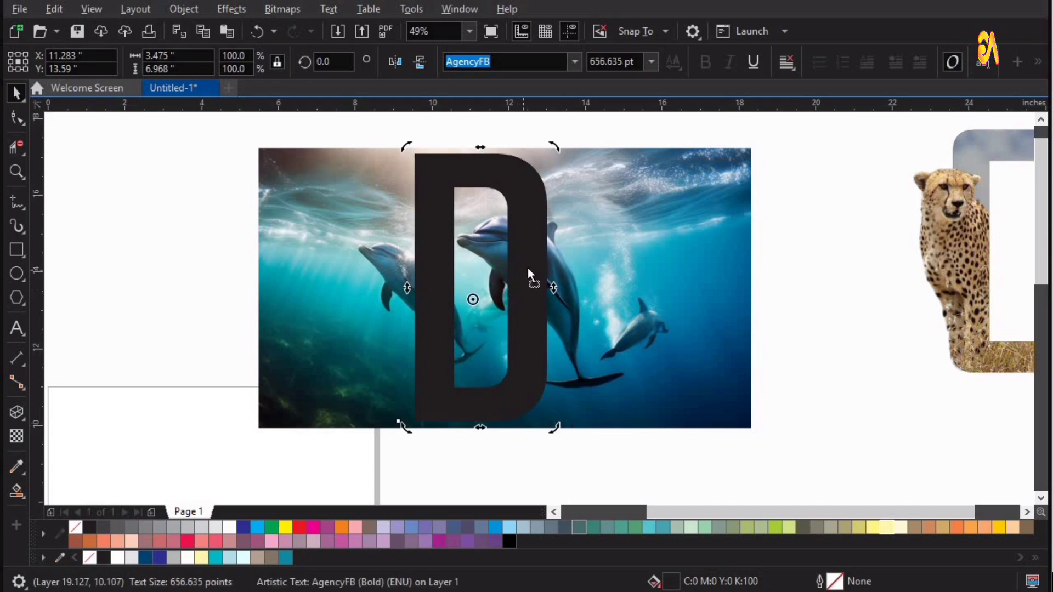
{"action": "left_click_drag", "start_coordinate": [528, 268], "coordinate": [527, 267]}
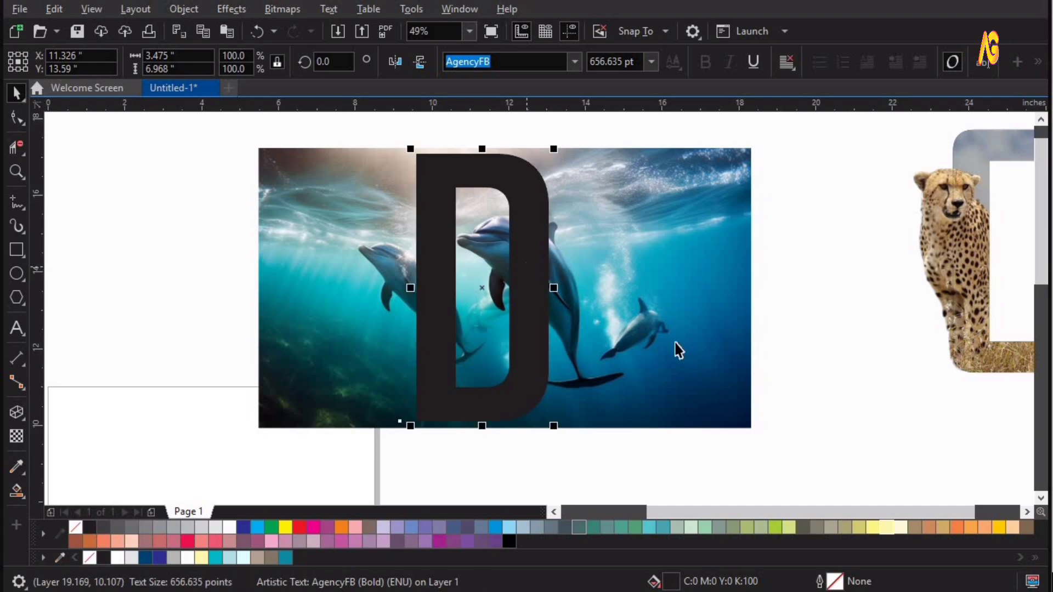
{"action": "left_click", "coordinate": [786, 421]}
Step: PowerClip the dolphin photo inside the letter D, keeping the dolphin cutout in front
{"action": "key", "text": "F4"}
{"action": "left_click", "coordinate": [555, 241]}
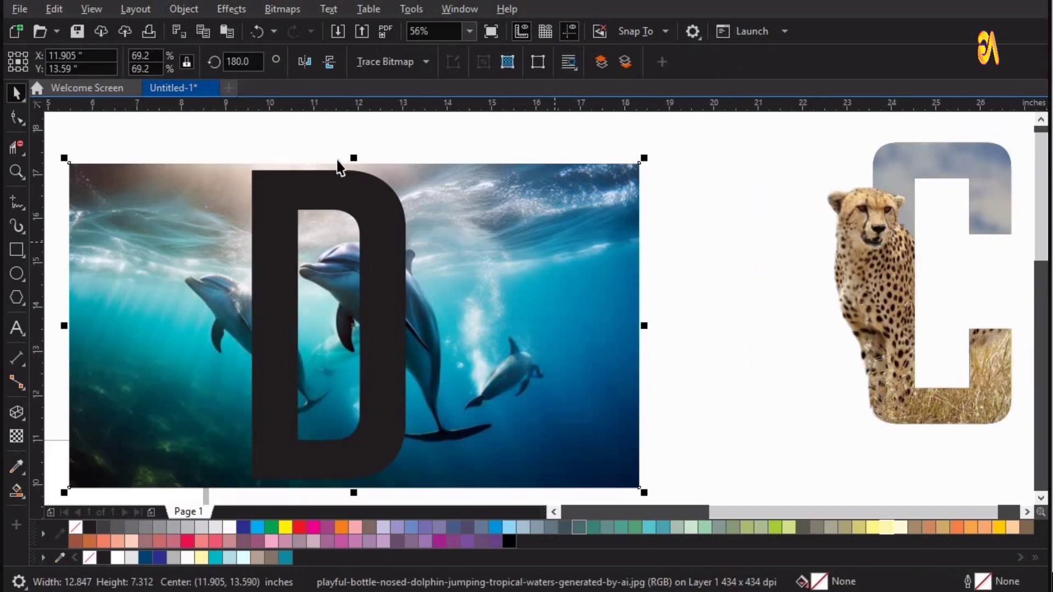
{"action": "left_click", "coordinate": [183, 9]}
{"action": "mouse_move", "coordinate": [399, 70]}
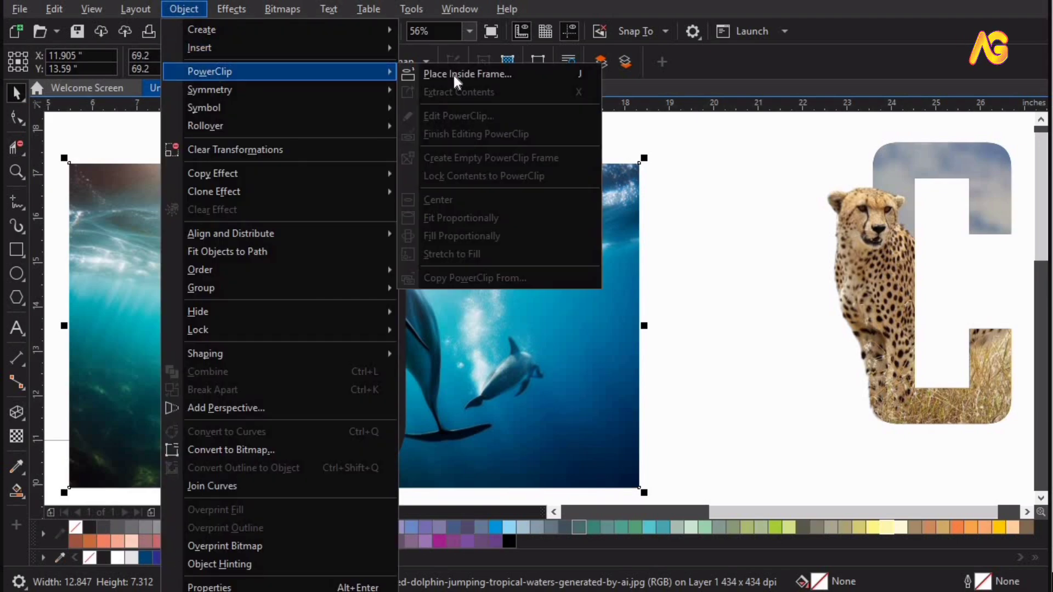
{"action": "left_click", "coordinate": [453, 74]}
{"action": "left_click", "coordinate": [322, 195]}
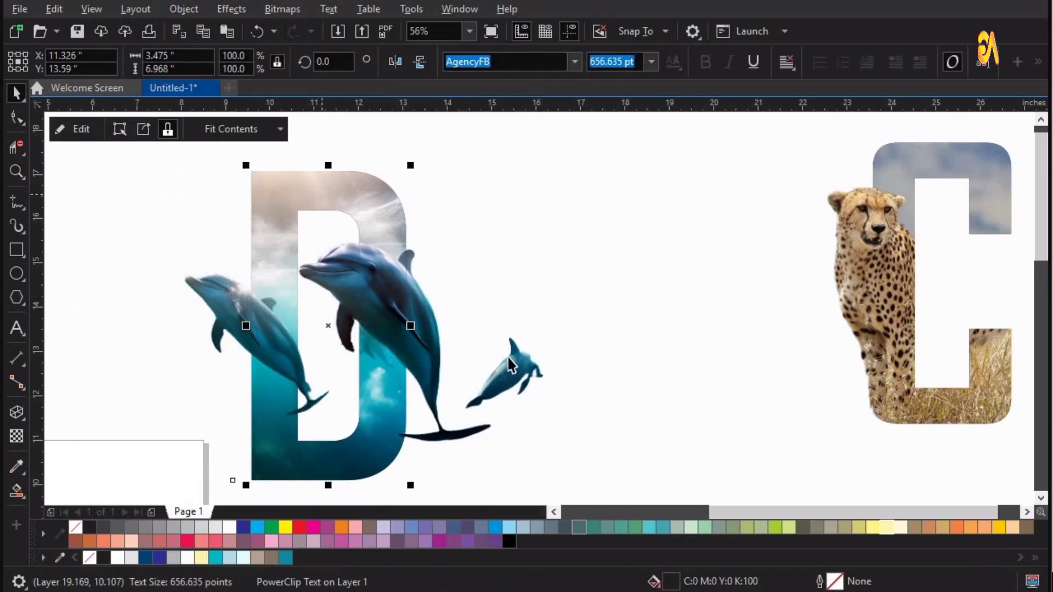
Step: Crop the dolphin cutout with the Shape tool from the D's outer right edge to just before the left dolphin's snout
{"action": "left_click", "coordinate": [172, 281]}
{"action": "key", "text": "F10"}
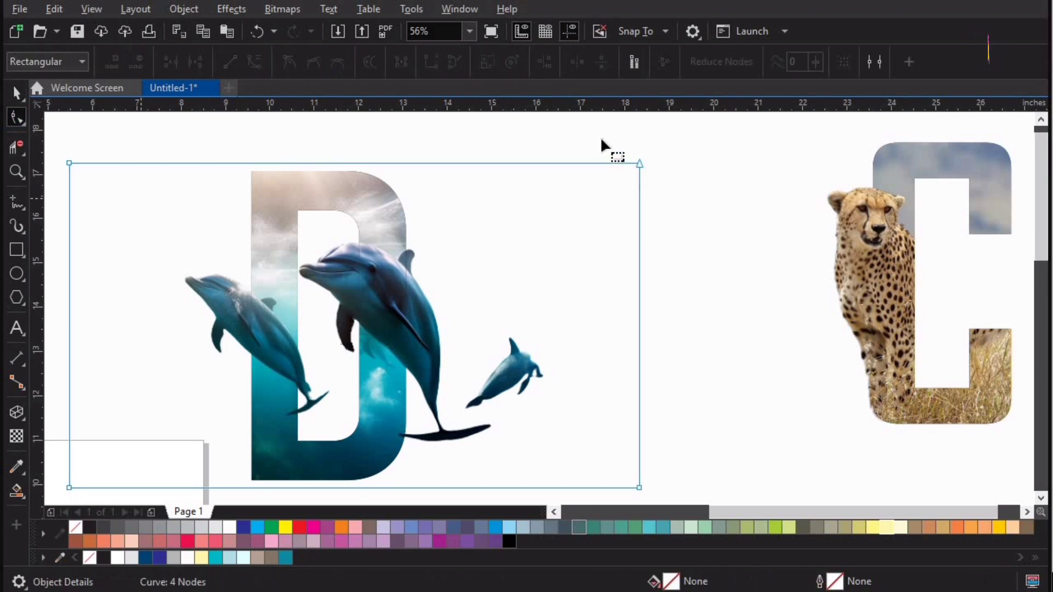
{"action": "scroll", "coordinate": [678, 492], "scroll_direction": "down", "scroll_amount": 1}
{"action": "left_click_drag", "start_coordinate": [639, 464], "coordinate": [405, 463]}
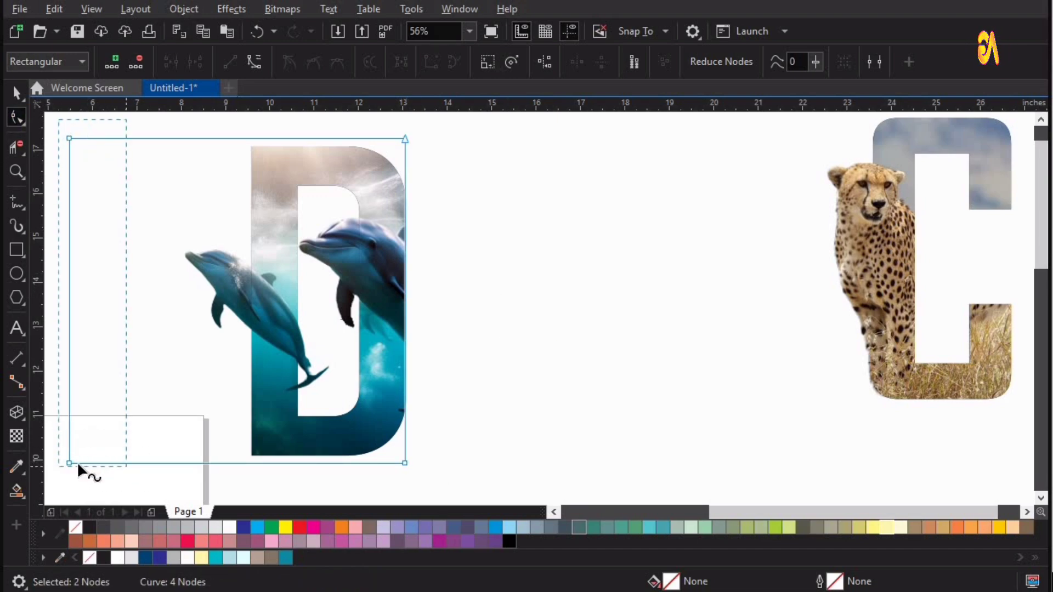
{"action": "left_click_drag", "start_coordinate": [90, 464], "coordinate": [181, 463]}
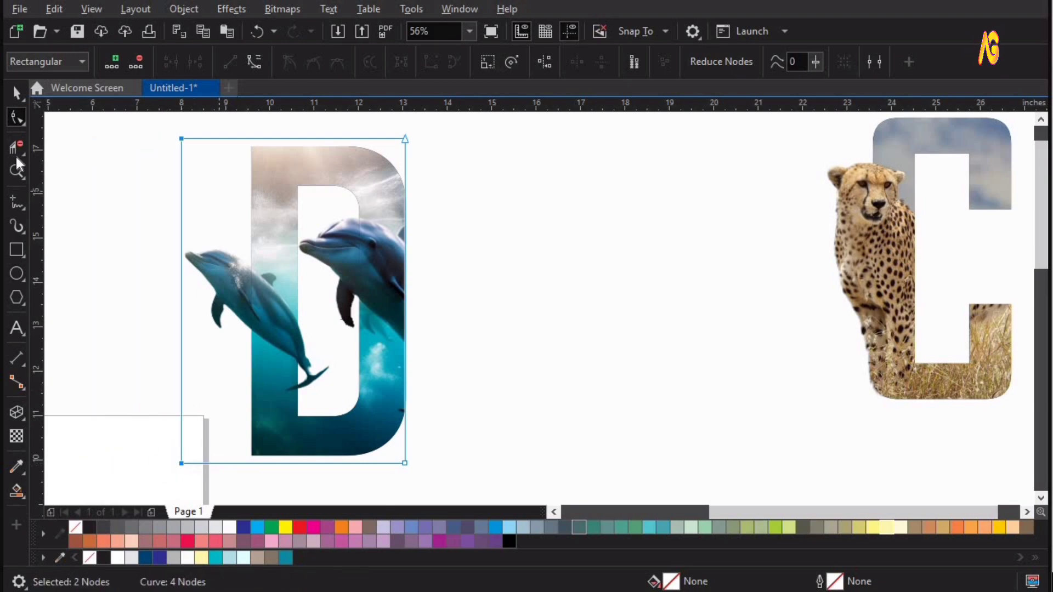
Step: Draw a vertical 0.5 pt freehand line about 7.74 inches long beside the letter D
{"action": "left_click", "coordinate": [17, 203]}
{"action": "key", "text": "Escape"}
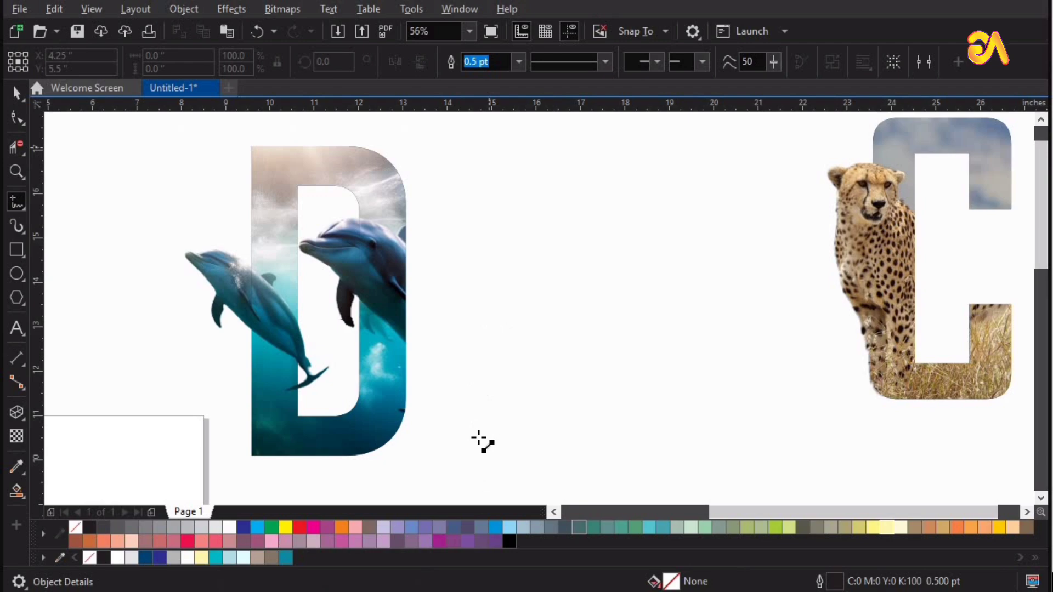
{"action": "left_click", "coordinate": [489, 146]}
{"action": "left_click", "coordinate": [489, 492]}
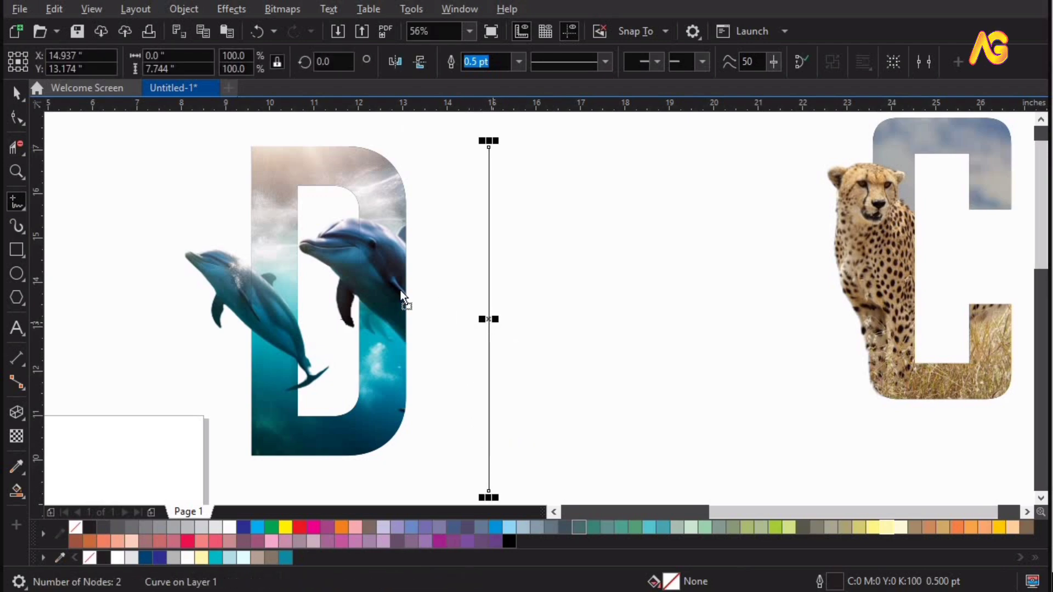
Step: Position the vertical line exactly on the inner edge of the D's straight stroke, between the two dolphins
{"action": "left_click_drag", "start_coordinate": [400, 291], "coordinate": [282, 271]}
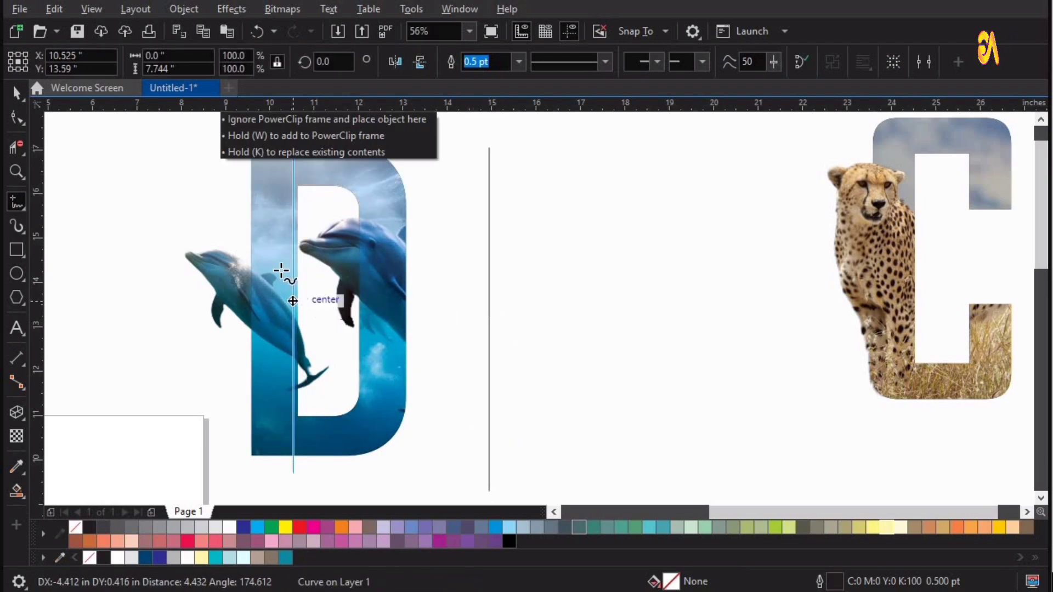
{"action": "key", "text": "z"}
{"action": "left_click_drag", "start_coordinate": [203, 206], "coordinate": [427, 367]}
{"action": "key", "text": "space"}
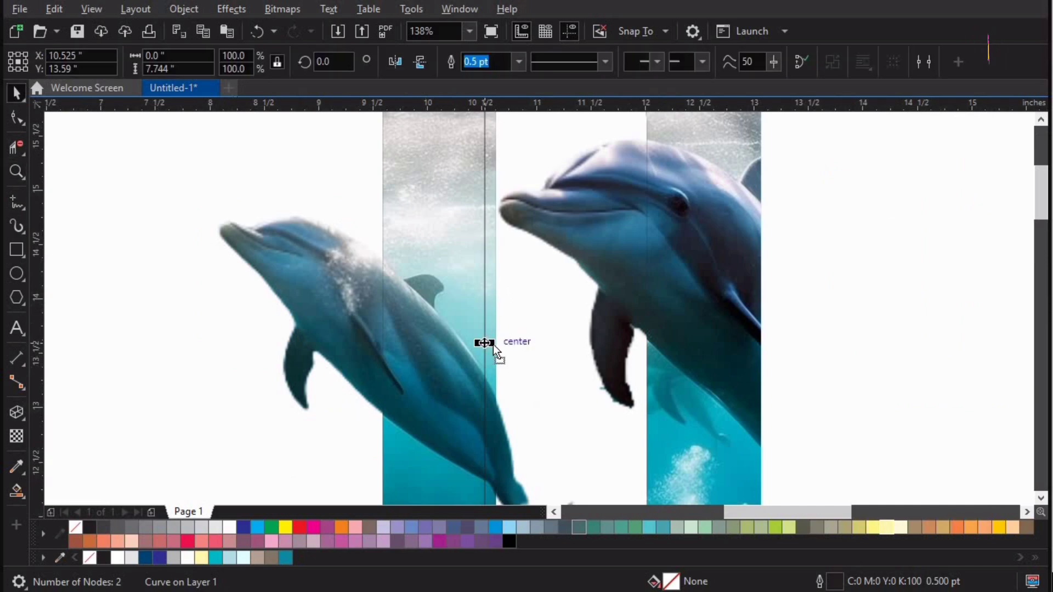
{"action": "left_click_drag", "start_coordinate": [485, 343], "coordinate": [496, 347]}
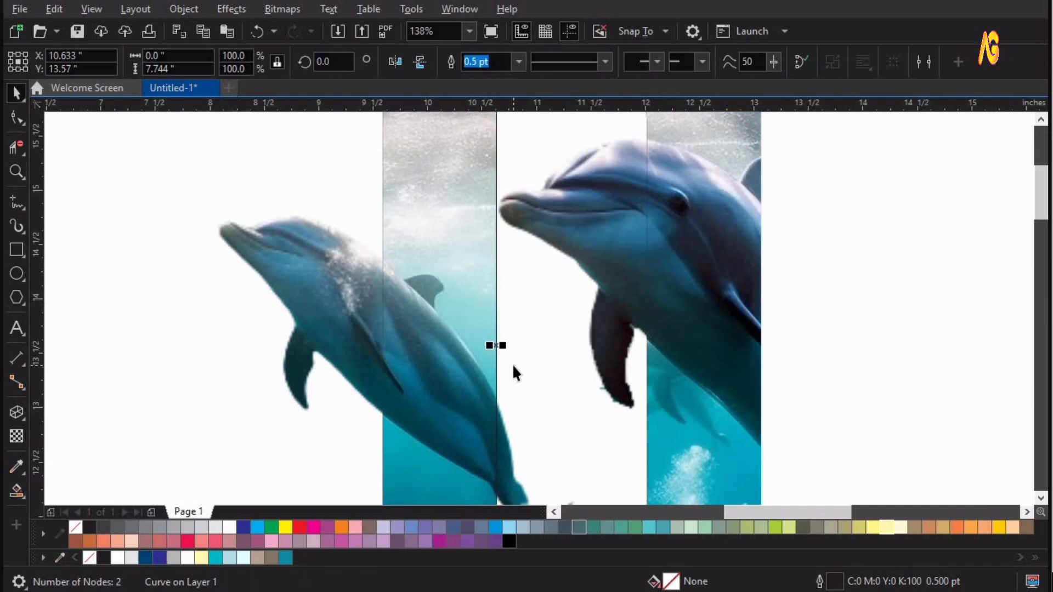
{"action": "key", "text": "F4"}
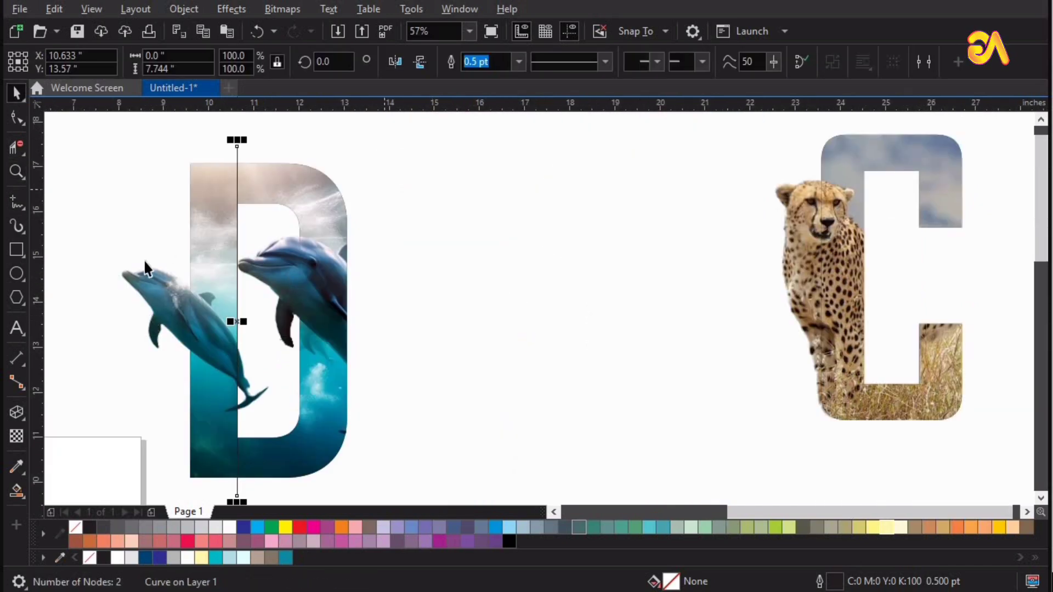
Step: Split the dolphin cutout along the vertical line with Back Minus Front and break it apart into separate pieces
{"action": "left_click", "coordinate": [142, 278], "text": "shift"}
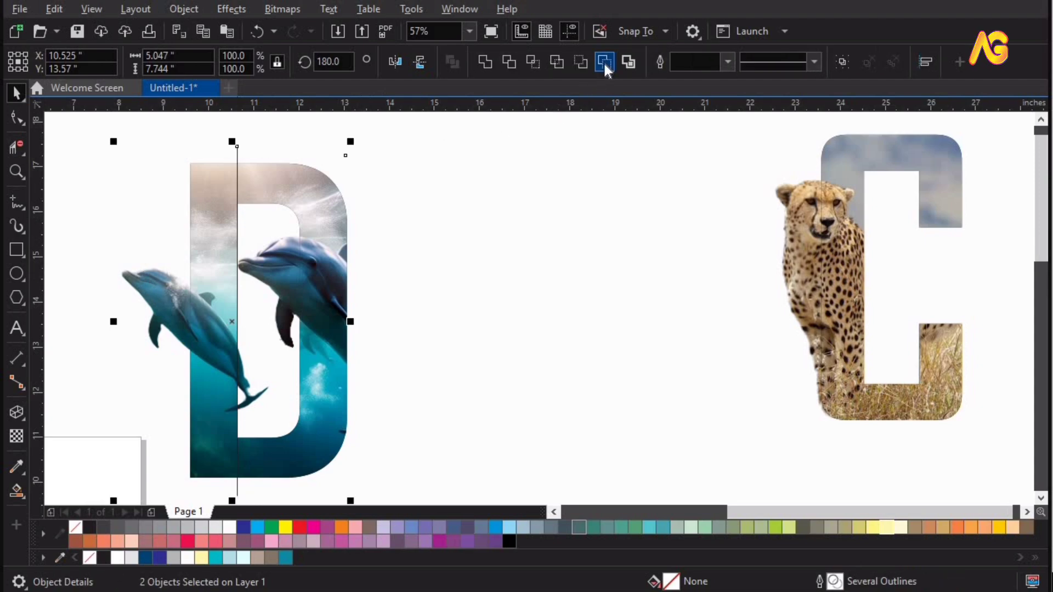
{"action": "left_click", "coordinate": [553, 324]}
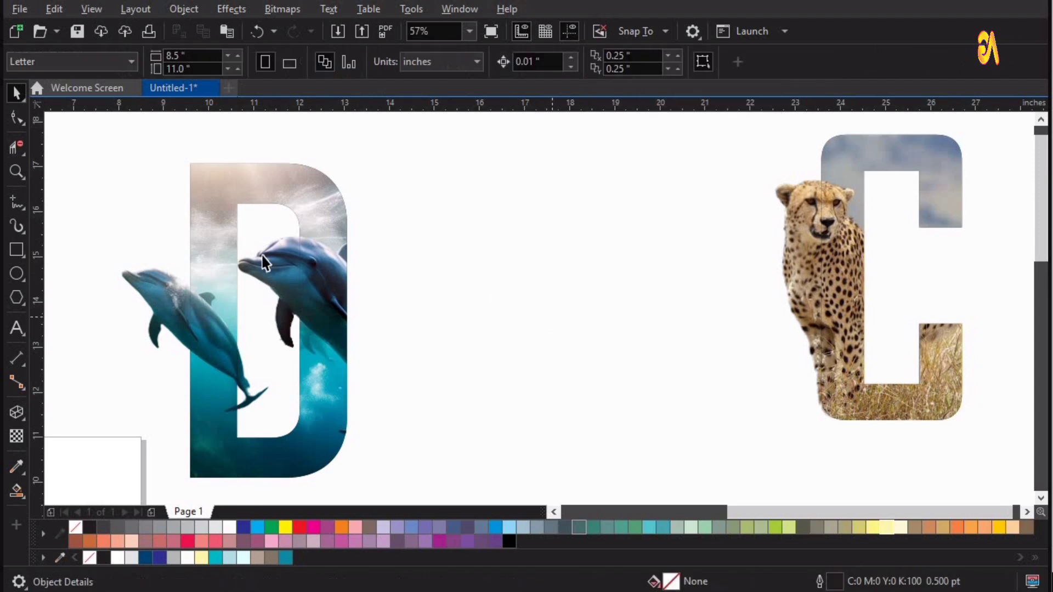
{"action": "left_click", "coordinate": [264, 256]}
{"action": "key", "text": "F3"}
{"action": "left_click", "coordinate": [185, 11]}
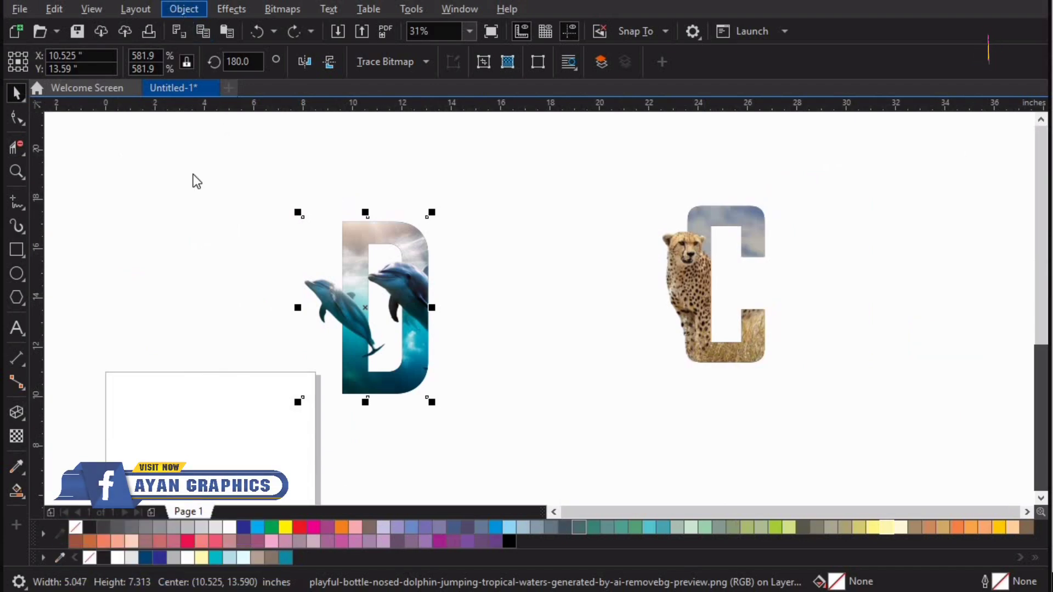
{"action": "left_click", "coordinate": [220, 390]}
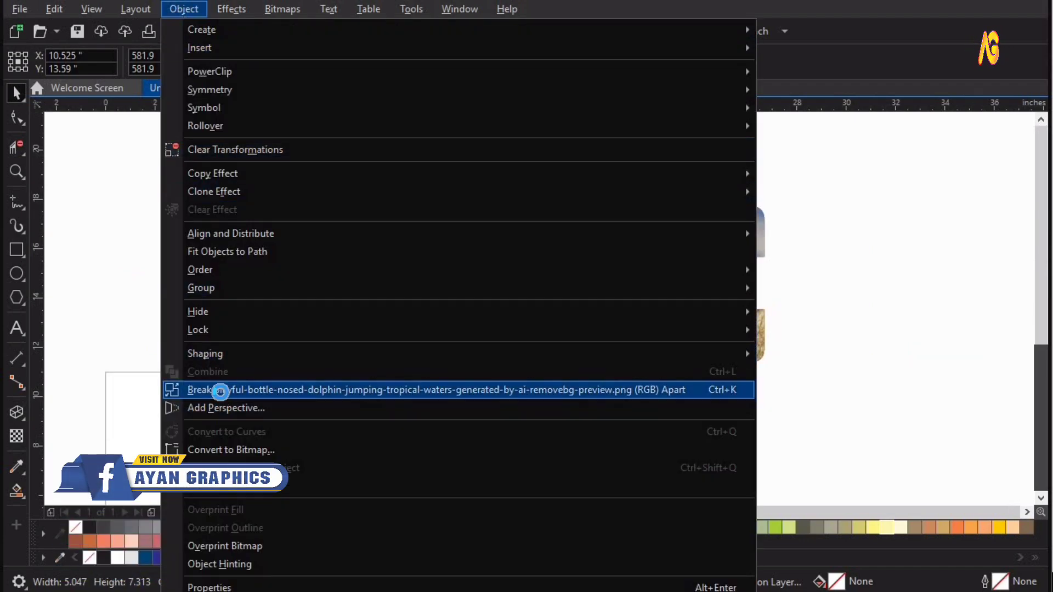
Step: Add a node to the right cutout piece's left edge and reshape its lower corner inward to hide the left dolphin's tail inside the D
{"action": "key", "text": "z"}
{"action": "left_click_drag", "start_coordinate": [228, 183], "coordinate": [543, 414]}
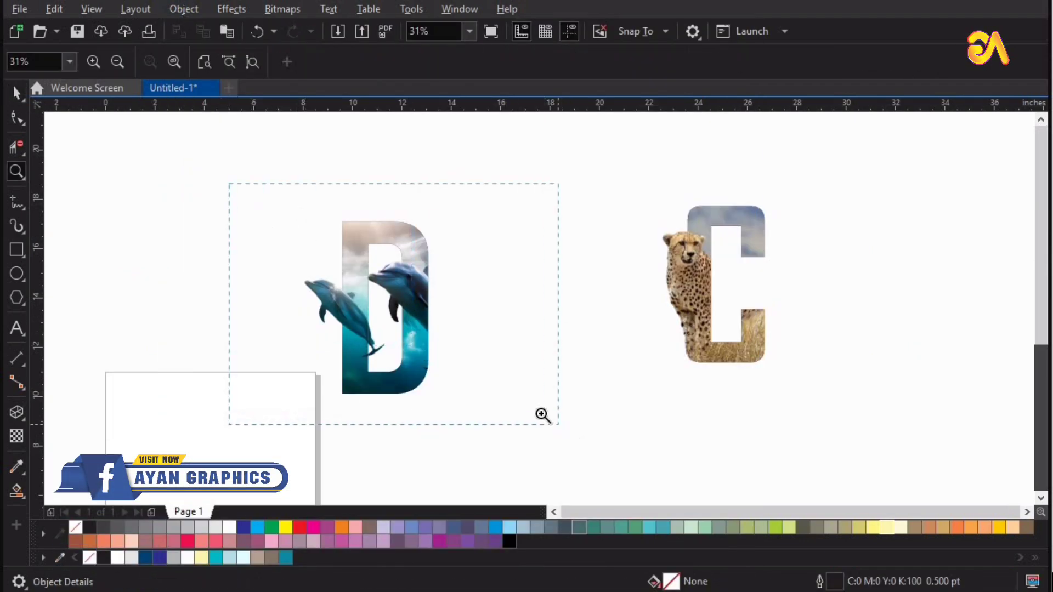
{"action": "key", "text": "space"}
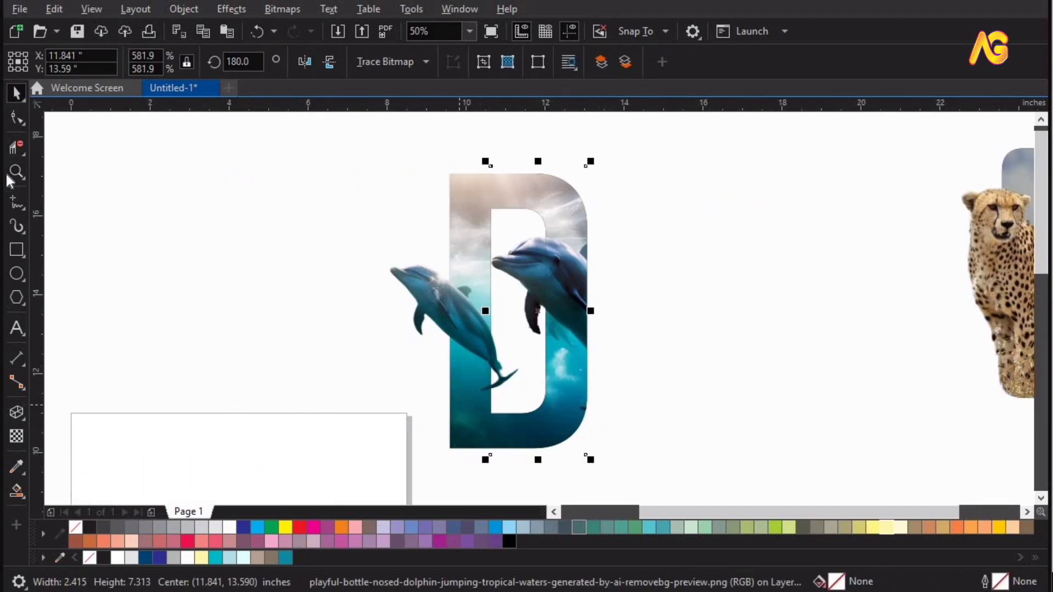
{"action": "left_click", "coordinate": [17, 118]}
{"action": "left_click", "coordinate": [501, 447]}
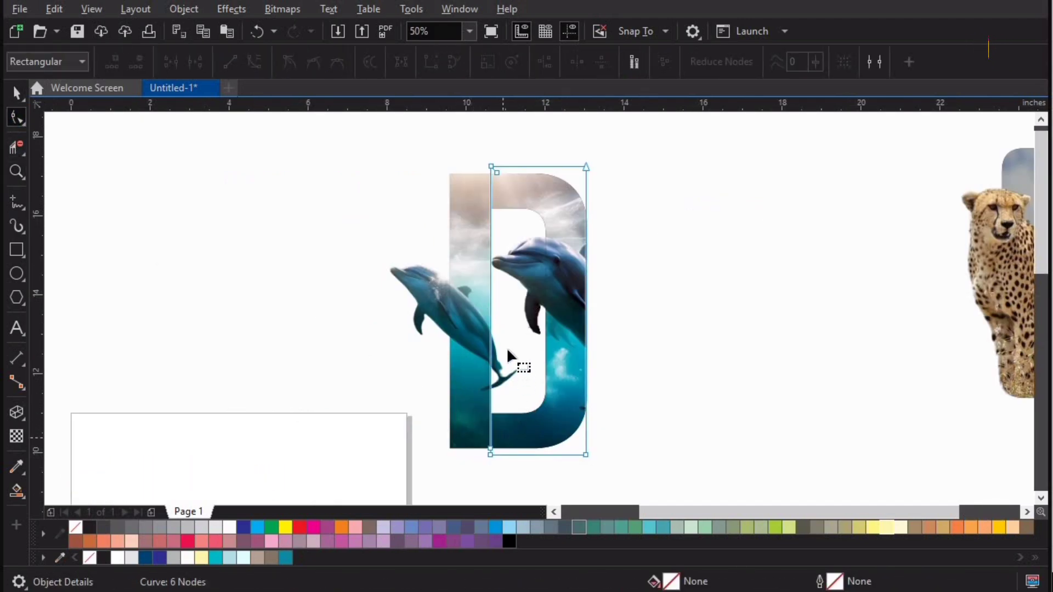
{"action": "double_click", "coordinate": [491, 317]}
{"action": "left_click_drag", "start_coordinate": [491, 454], "coordinate": [563, 386]}
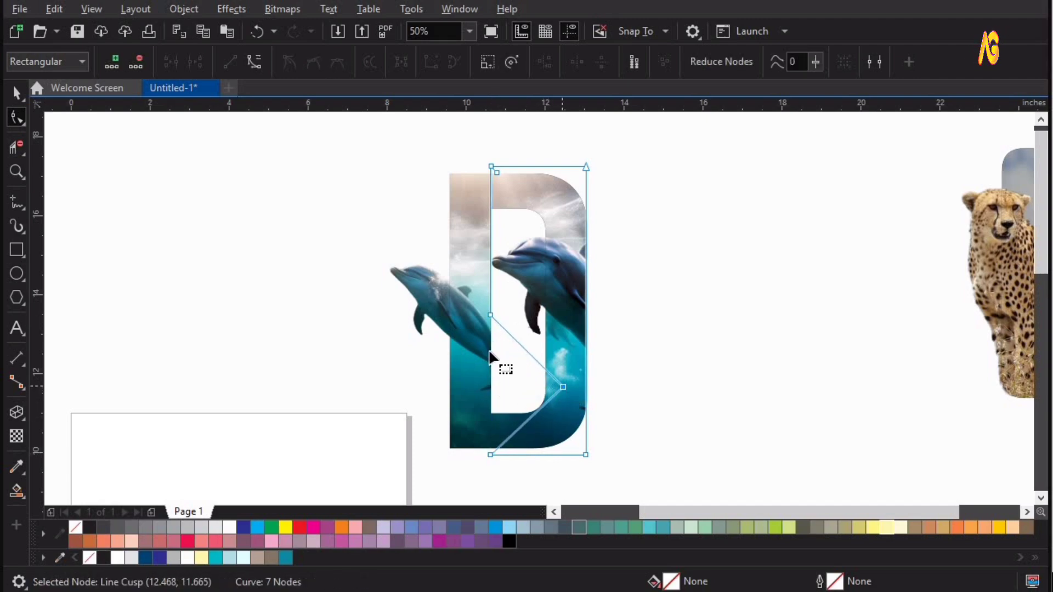
{"action": "key", "text": "space"}
{"action": "left_click", "coordinate": [697, 229]}
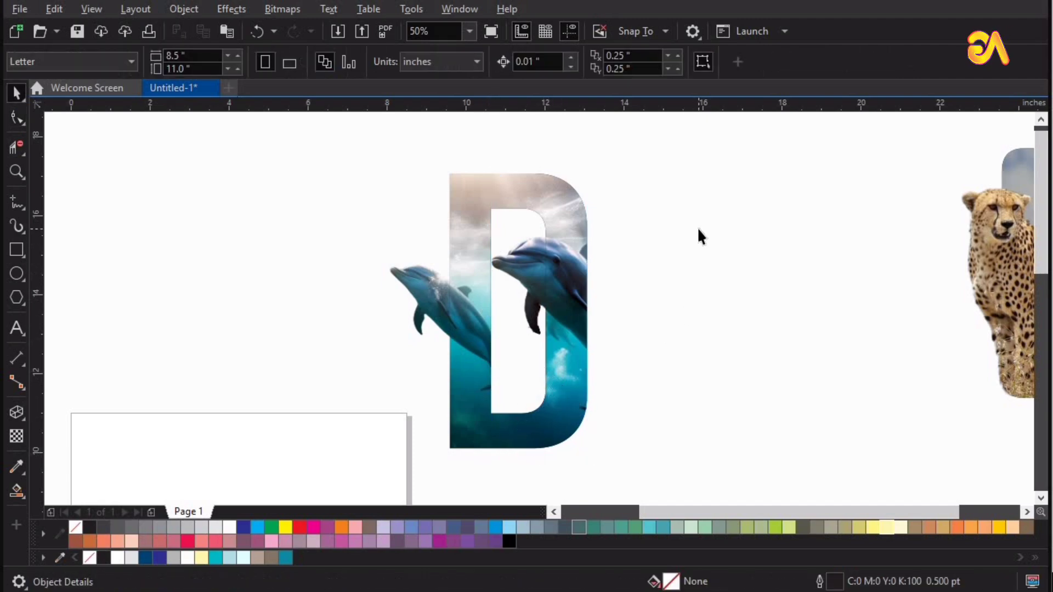
Step: Move the letter D together with both dolphin cutout pieces so it stands close beside the cheetah's left side
{"action": "key", "text": "F4"}
{"action": "scroll", "coordinate": [331, 276], "scroll_direction": "down", "scroll_amount": 3}
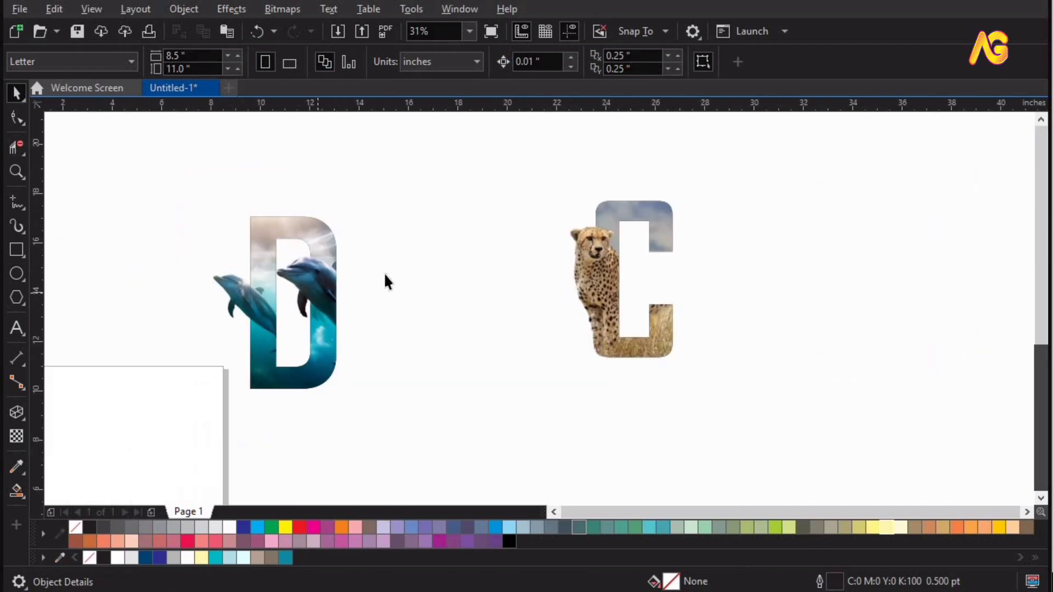
{"action": "left_click", "coordinate": [269, 297]}
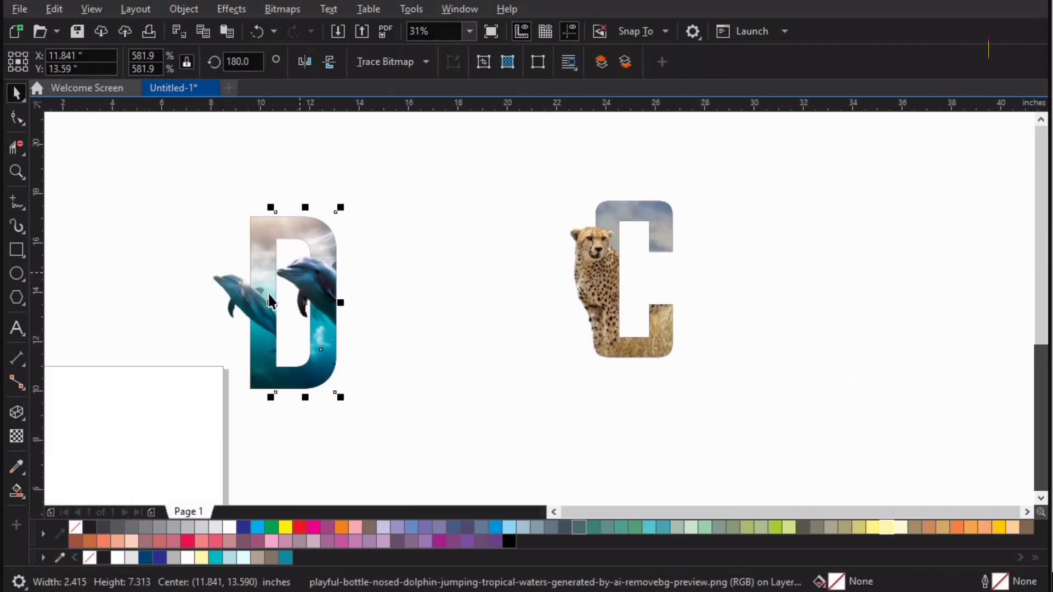
{"action": "left_click", "coordinate": [227, 285], "text": "shift"}
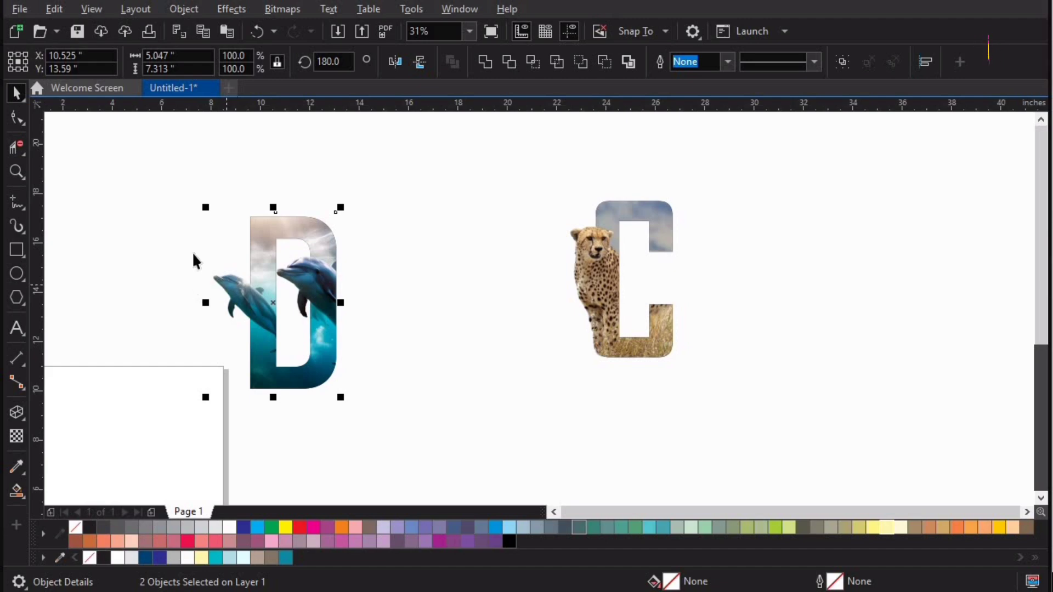
{"action": "left_click_drag", "start_coordinate": [314, 371], "coordinate": [410, 444]}
{"action": "left_click_drag", "start_coordinate": [306, 325], "coordinate": [525, 303]}
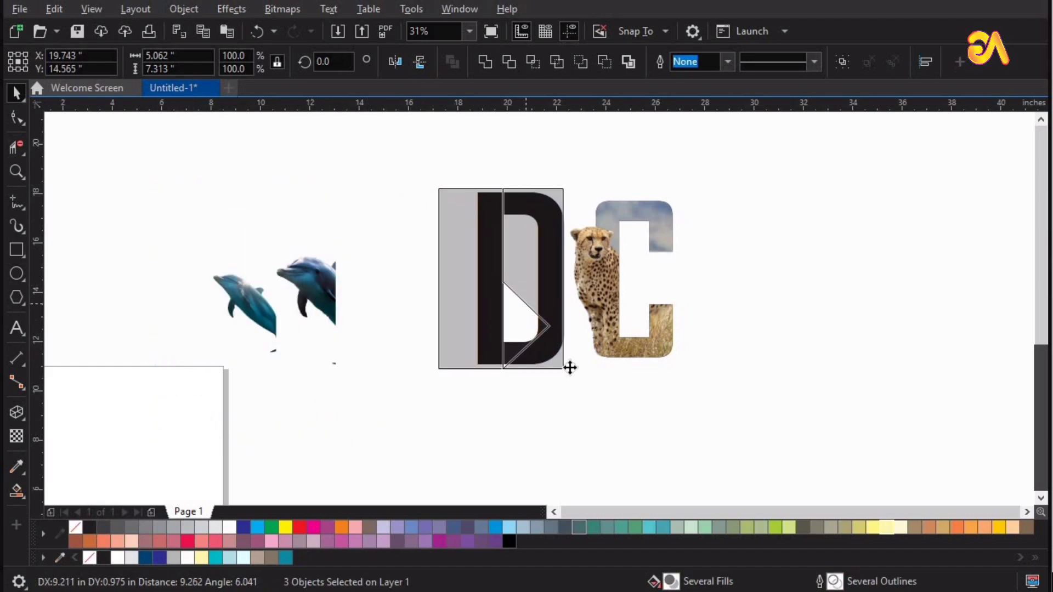
{"action": "left_click", "coordinate": [809, 400]}
{"action": "key", "text": "F4"}
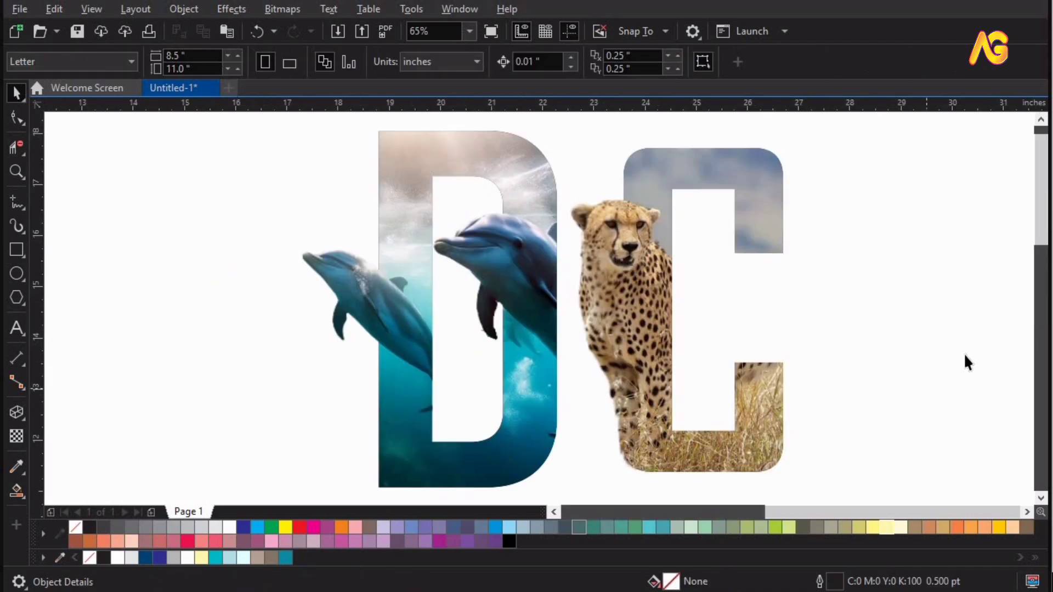
{"action": "scroll", "coordinate": [967, 362], "scroll_direction": "down", "scroll_amount": 3}
{"action": "key", "text": "z"}
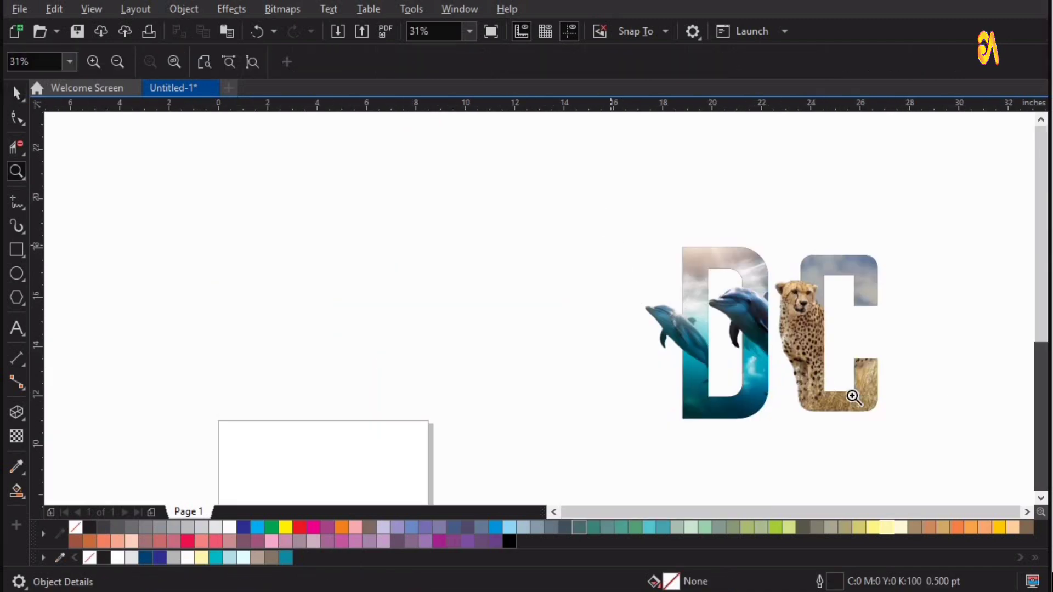
{"action": "left_click_drag", "start_coordinate": [958, 453], "coordinate": [957, 453]}
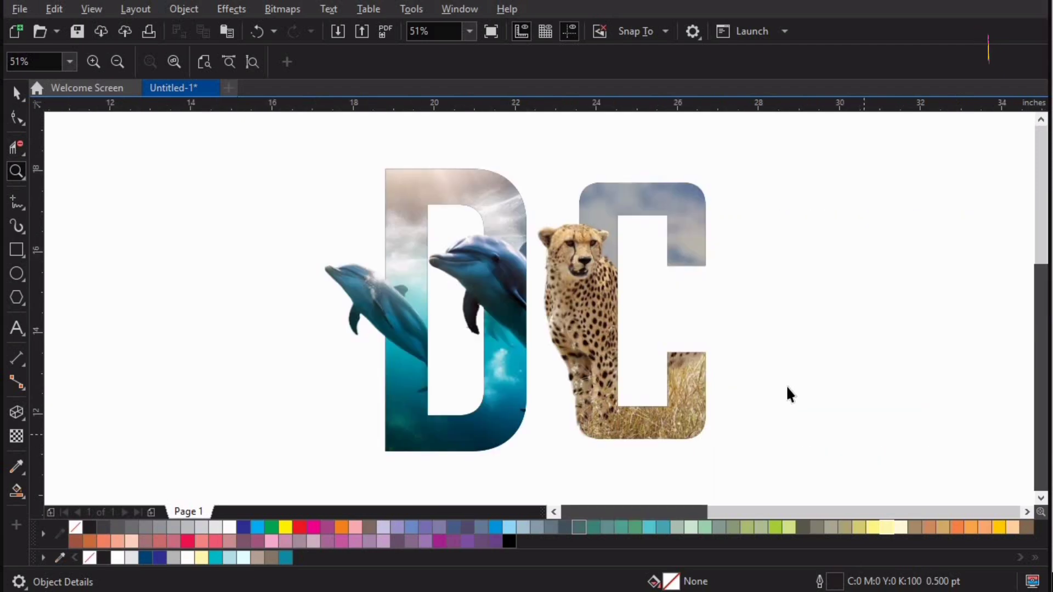
Step: Place a copy of the D with its dolphin cutouts to the left of the DC design, just above the page
{"action": "scroll", "coordinate": [769, 391], "scroll_direction": "down", "scroll_amount": 2}
{"action": "key", "text": "F2"}
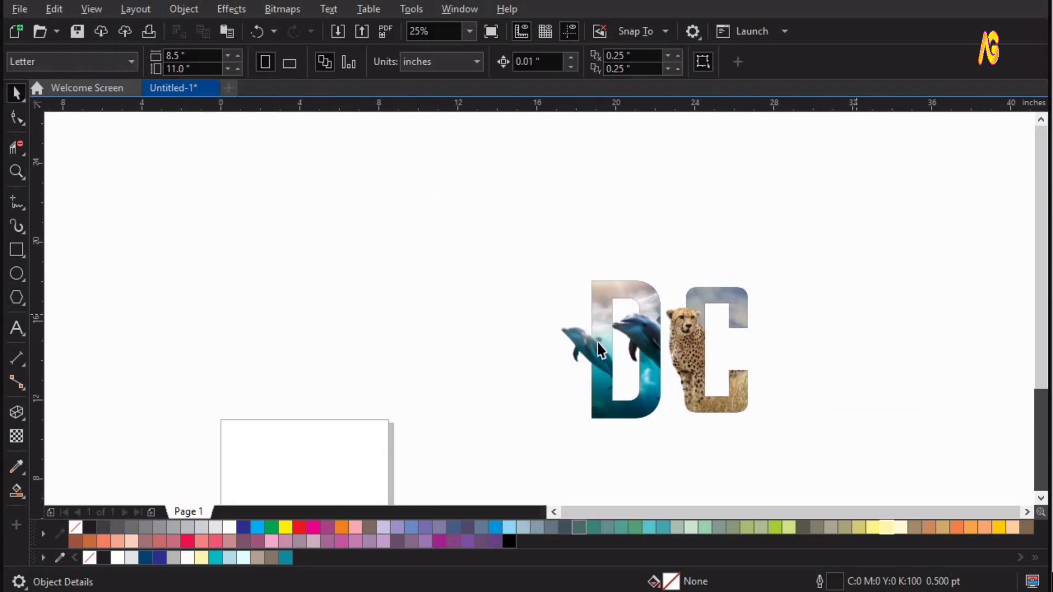
{"action": "left_click", "coordinate": [618, 303]}
{"action": "left_click", "coordinate": [615, 281]}
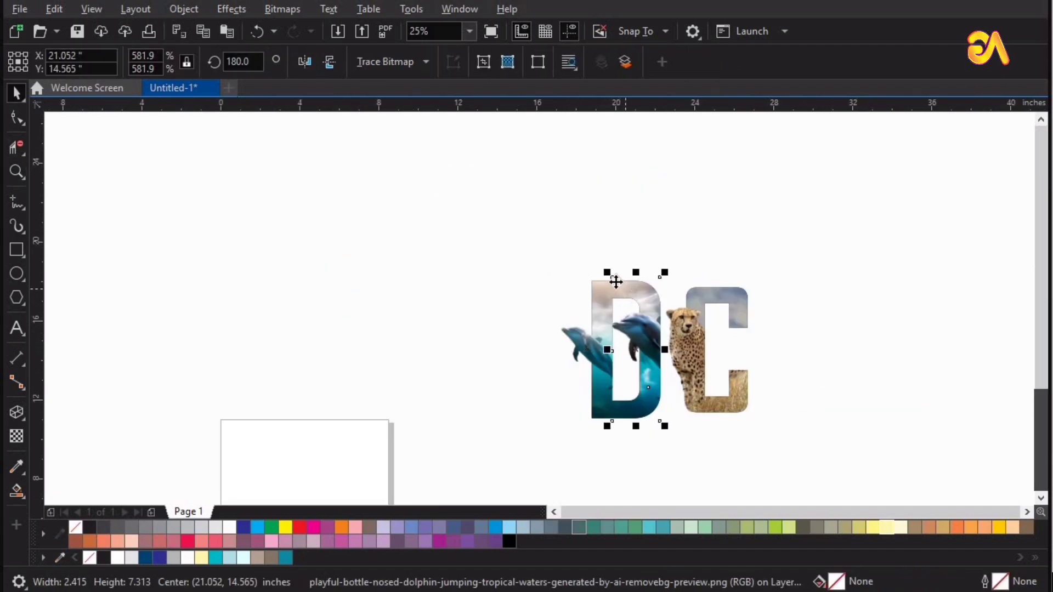
{"action": "left_click", "coordinate": [613, 294]}
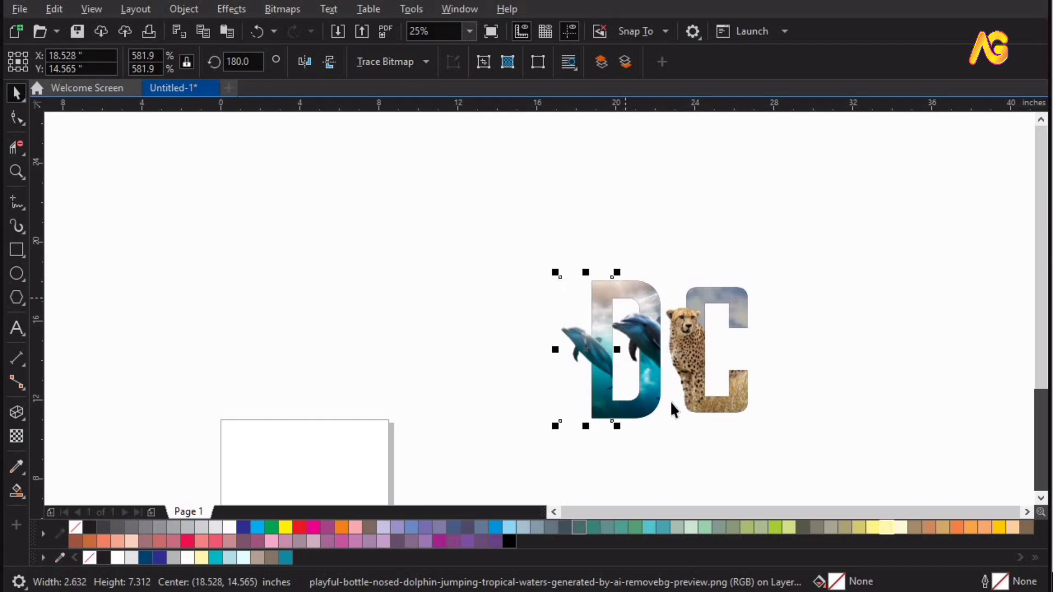
{"action": "left_click_drag", "start_coordinate": [671, 402], "coordinate": [421, 355]}
{"action": "key", "text": "F2"}
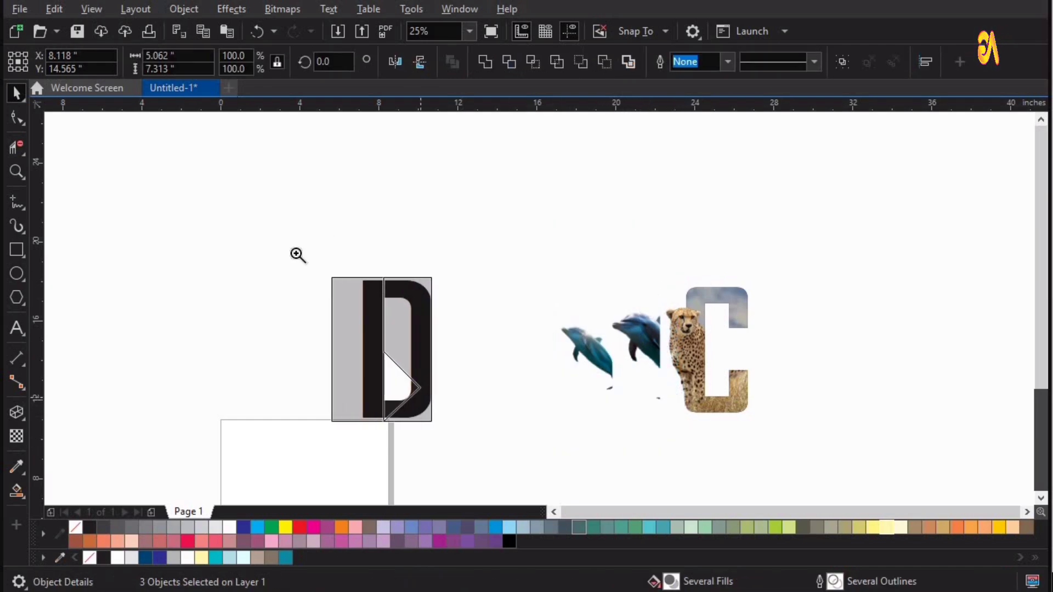
{"action": "left_click_drag", "start_coordinate": [235, 205], "coordinate": [582, 442]}
{"action": "left_click", "coordinate": [357, 331]}
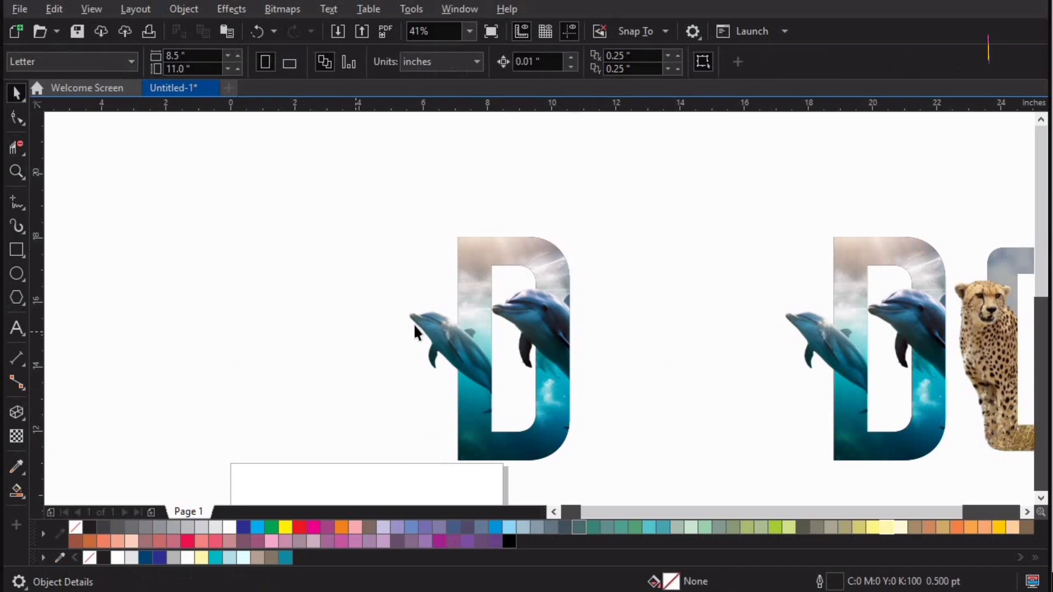
Step: Delete both dolphin cutout pieces from the copied D, leaving only the photo-filled letter
{"action": "left_click_drag", "start_coordinate": [414, 329], "coordinate": [245, 278]}
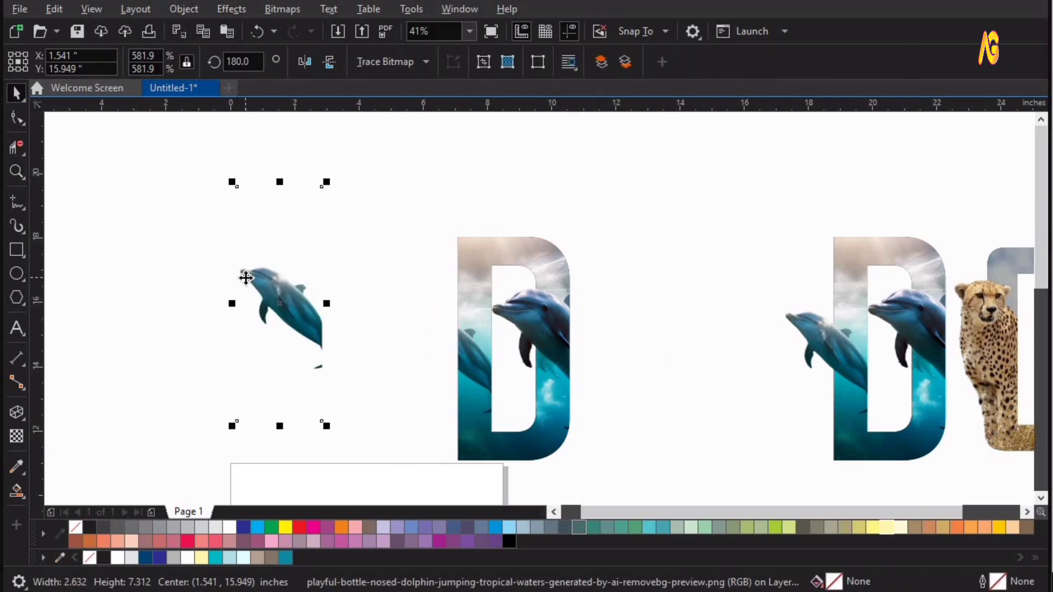
{"action": "key", "text": "Delete"}
{"action": "left_click_drag", "start_coordinate": [506, 314], "coordinate": [359, 282]}
{"action": "key", "text": "Delete"}
Step: Duplicate the photo-filled D slightly up and to the left of itself, centred at about X 8.458 and Y 14.975 inches
{"action": "left_click", "coordinate": [550, 324]}
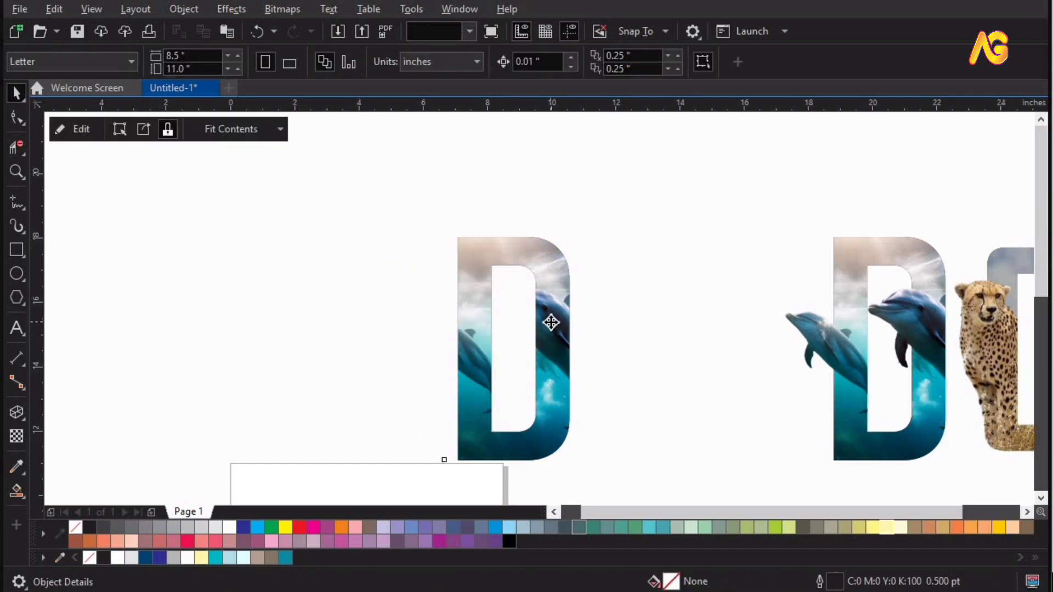
{"action": "left_click_drag", "start_coordinate": [468, 144], "coordinate": [700, 492]}
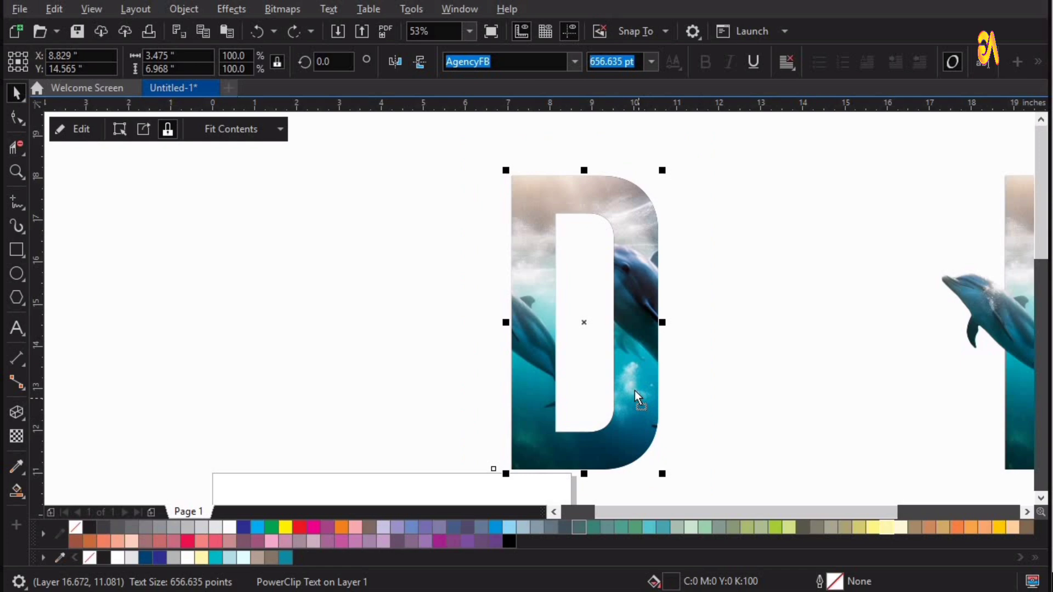
{"action": "left_click_drag", "start_coordinate": [636, 398], "coordinate": [632, 369]}
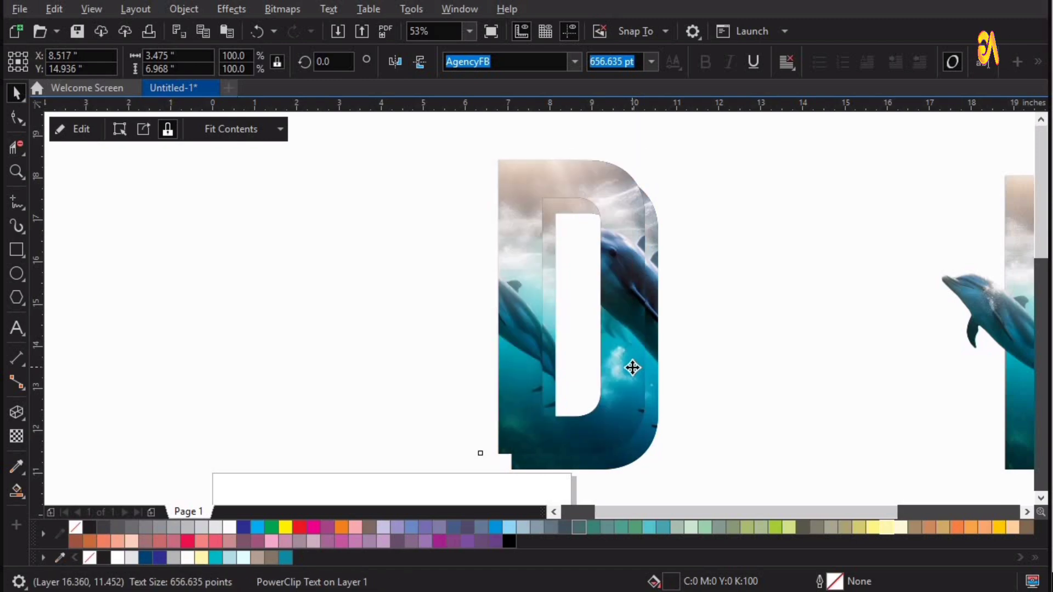
{"action": "left_click_drag", "start_coordinate": [631, 367], "coordinate": [629, 366]}
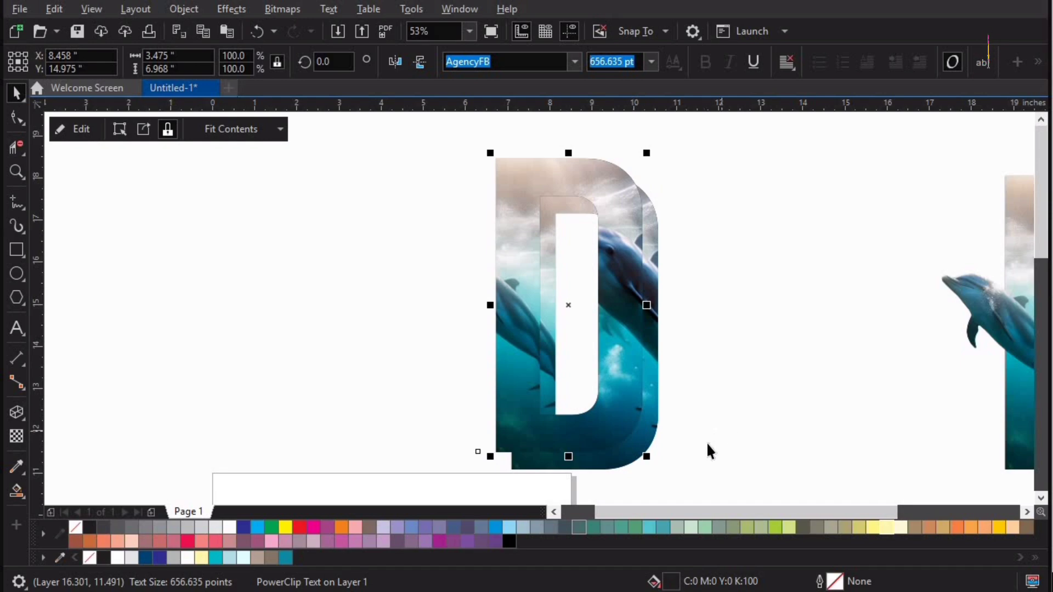
{"action": "left_click", "coordinate": [708, 443]}
Step: Extract the dolphin photos from both overlapping D letters and send the two photos behind the letters
{"action": "left_click", "coordinate": [640, 443]}
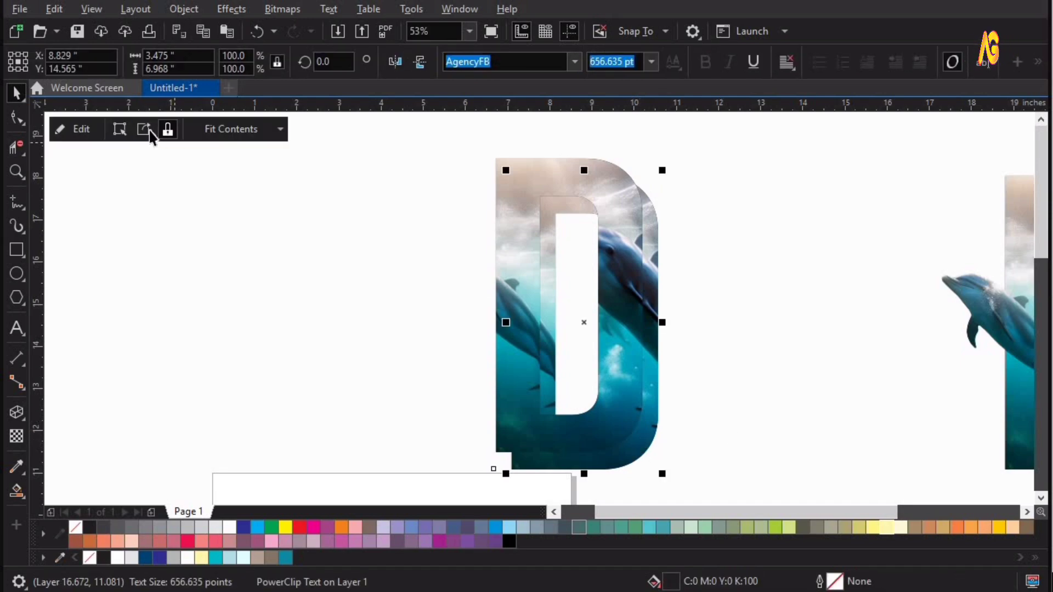
{"action": "left_click", "coordinate": [147, 132]}
{"action": "left_click", "coordinate": [532, 160]}
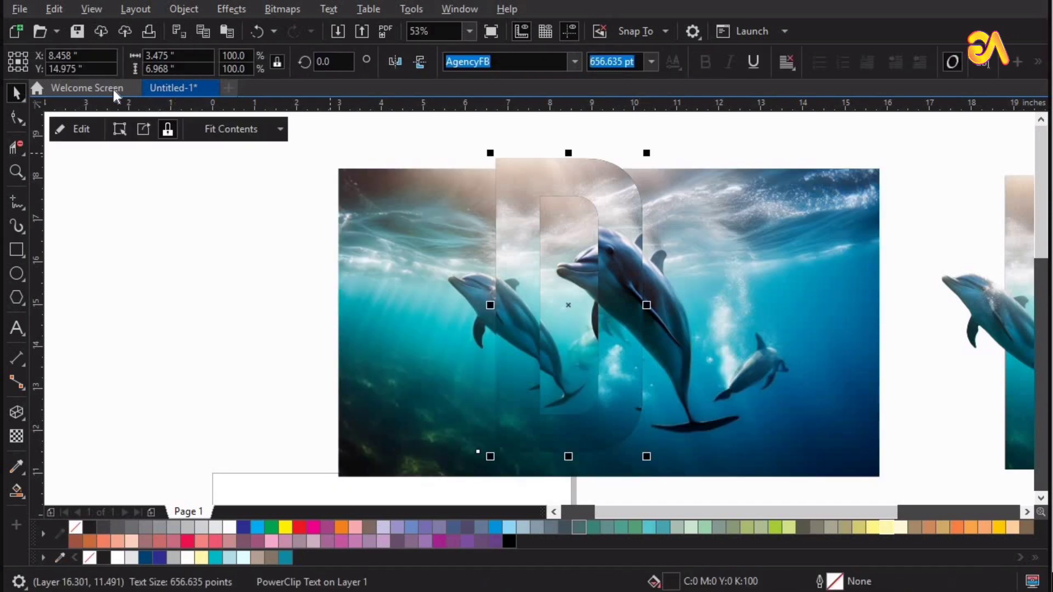
{"action": "left_click", "coordinate": [145, 132]}
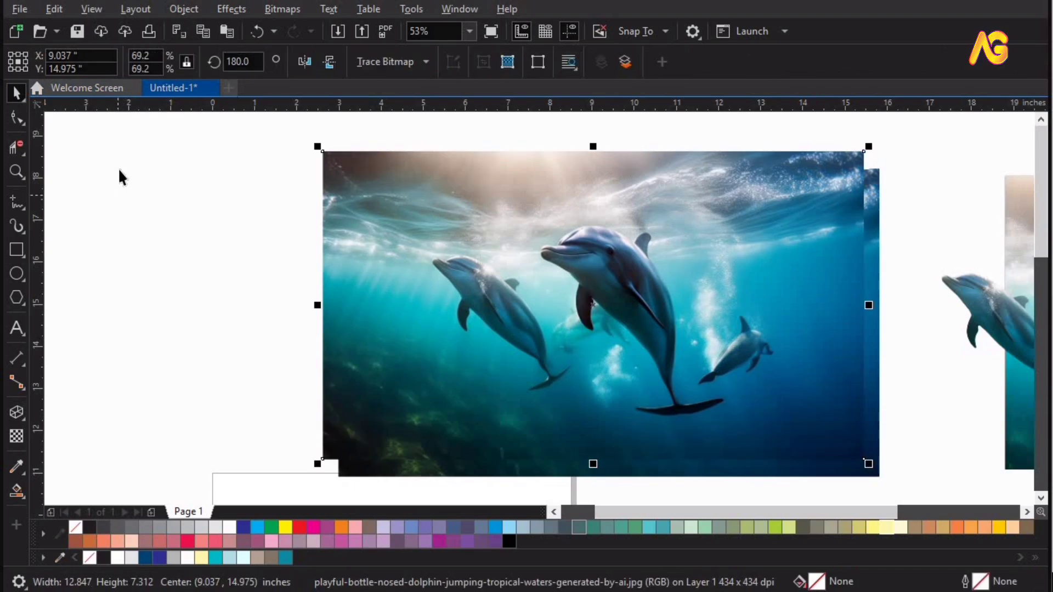
{"action": "left_click", "coordinate": [117, 168]}
{"action": "left_click", "coordinate": [876, 222]}
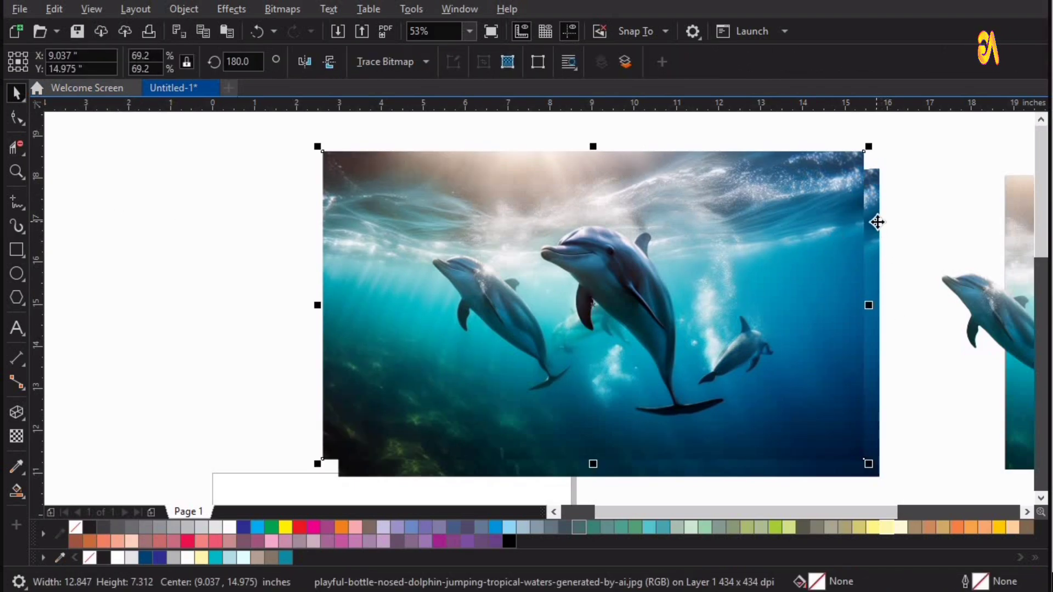
{"action": "left_click", "coordinate": [877, 222], "text": "shift"}
{"action": "key", "text": "shift+Page_Down"}
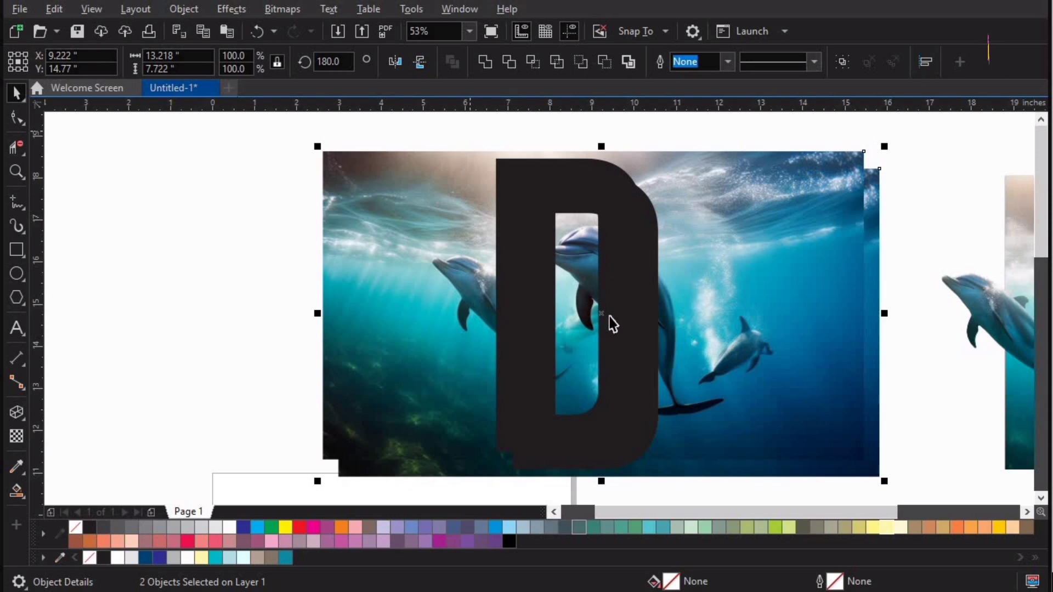
{"action": "left_click_drag", "start_coordinate": [462, 122], "coordinate": [710, 494]}
{"action": "scroll", "coordinate": [896, 452], "scroll_direction": "down", "scroll_amount": 2}
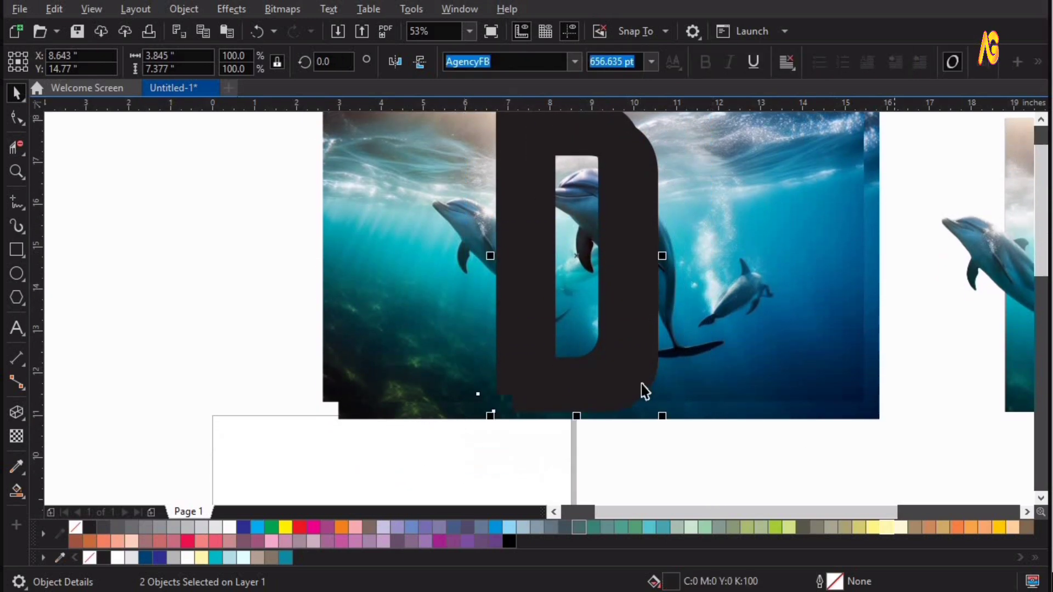
{"action": "key", "text": "Escape"}
{"action": "left_click_drag", "start_coordinate": [644, 387], "coordinate": [695, 377]}
{"action": "key", "text": "ctrl+z"}
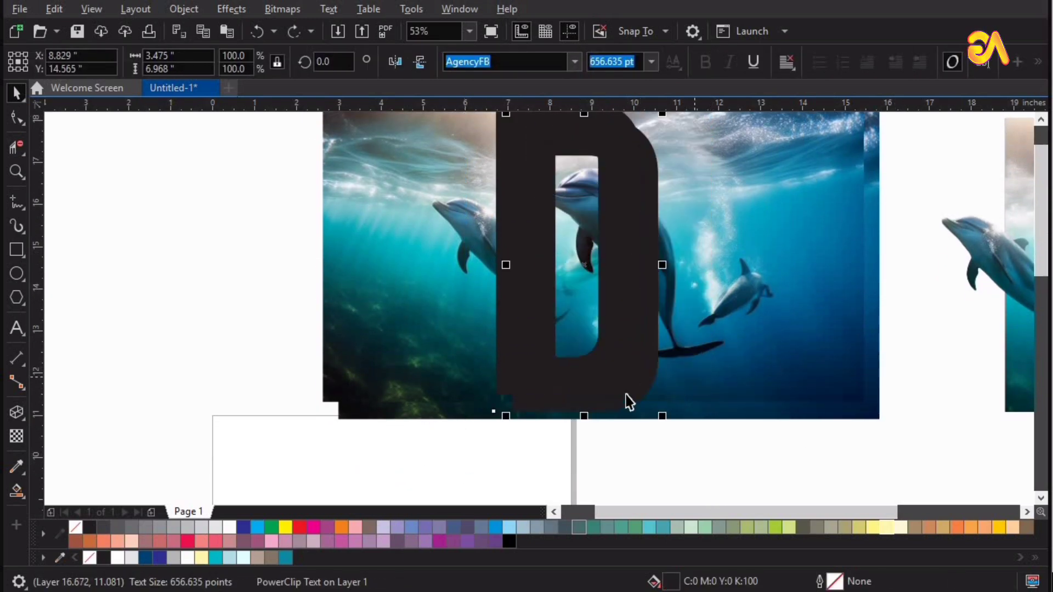
Step: Fill the rear D with teal R2 G184 B197 and the front D with the yellow Chalk colour
{"action": "left_click", "coordinate": [221, 556]}
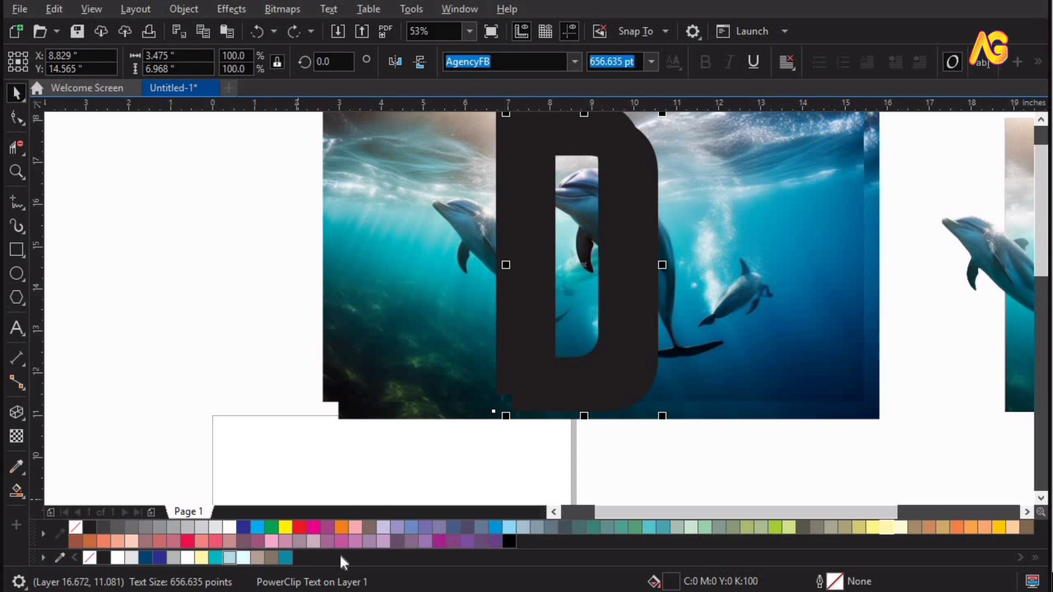
{"action": "key", "text": "Escape"}
{"action": "left_click", "coordinate": [609, 349]}
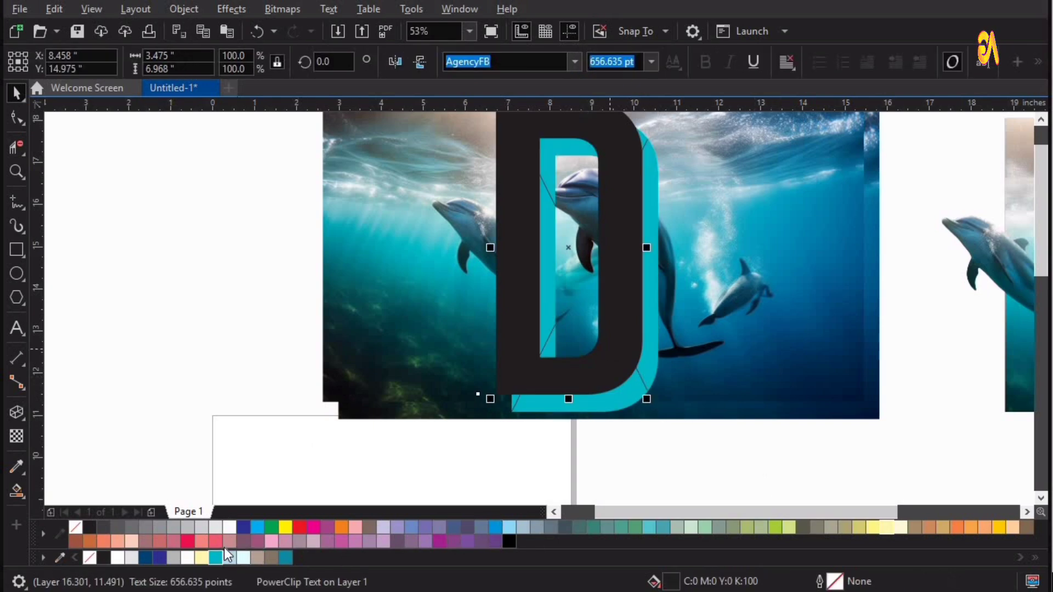
{"action": "left_click", "coordinate": [202, 559]}
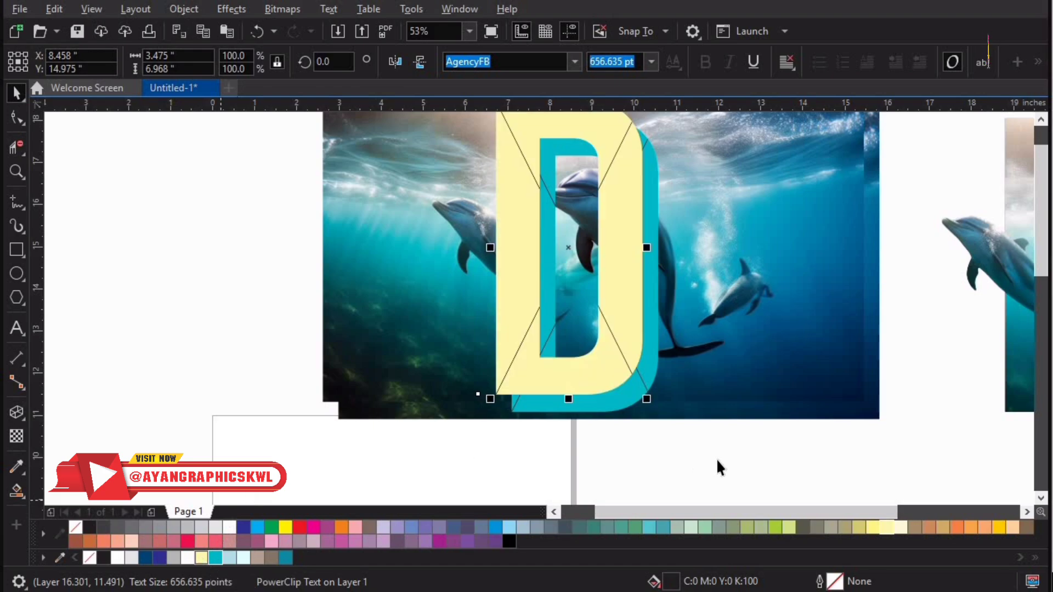
{"action": "left_click", "coordinate": [580, 458]}
Step: Blend the teal and Chalk D letters together using 20 blend steps
{"action": "scroll", "coordinate": [580, 458], "scroll_direction": "down", "scroll_amount": 2}
{"action": "left_click_drag", "start_coordinate": [489, 243], "coordinate": [668, 465]}
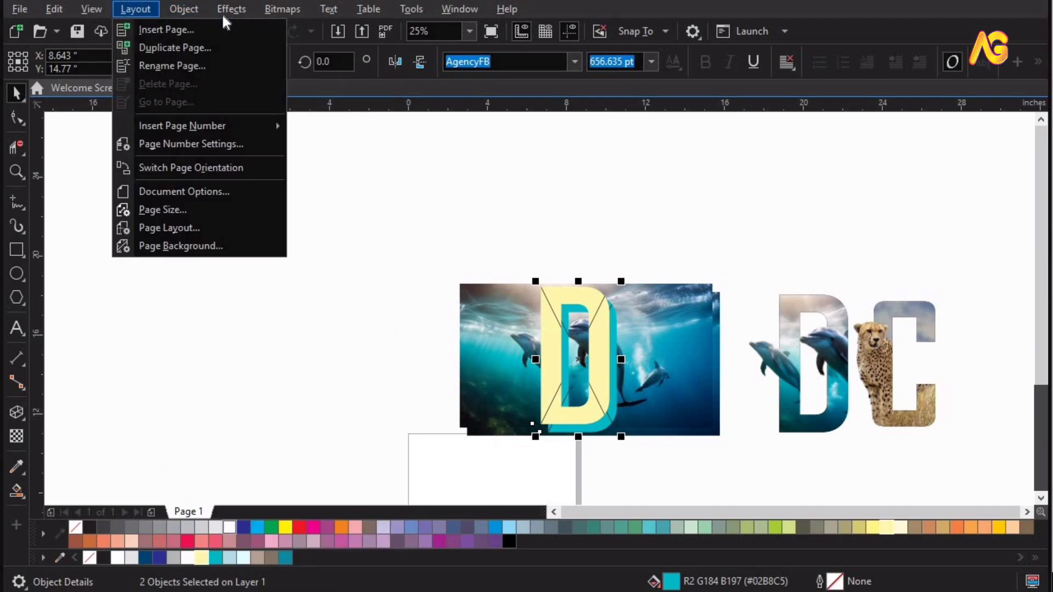
{"action": "mouse_move", "coordinate": [224, 14]}
{"action": "left_click", "coordinate": [248, 366]}
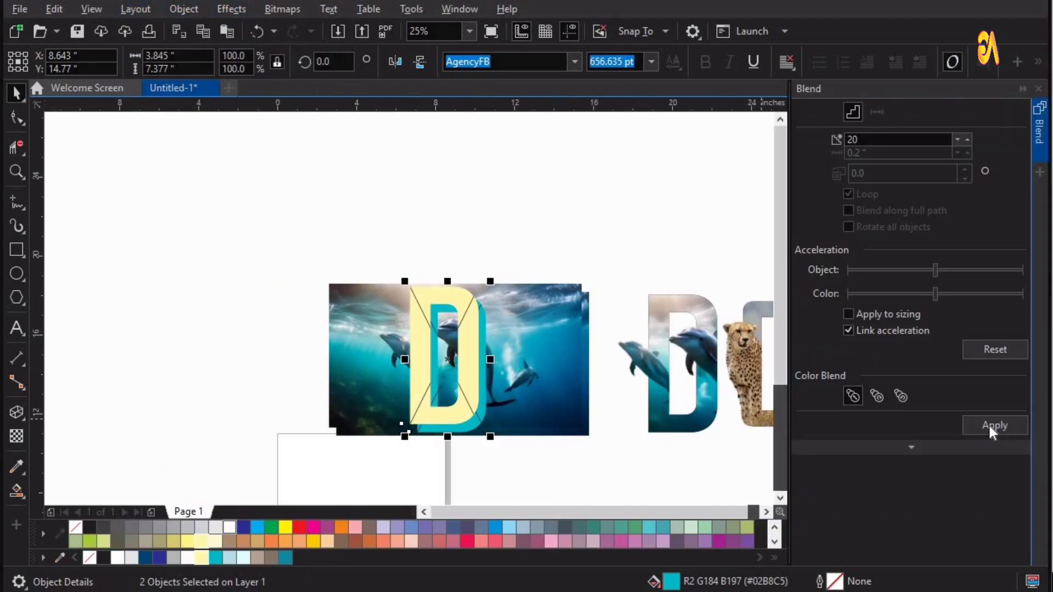
{"action": "left_click", "coordinate": [994, 427]}
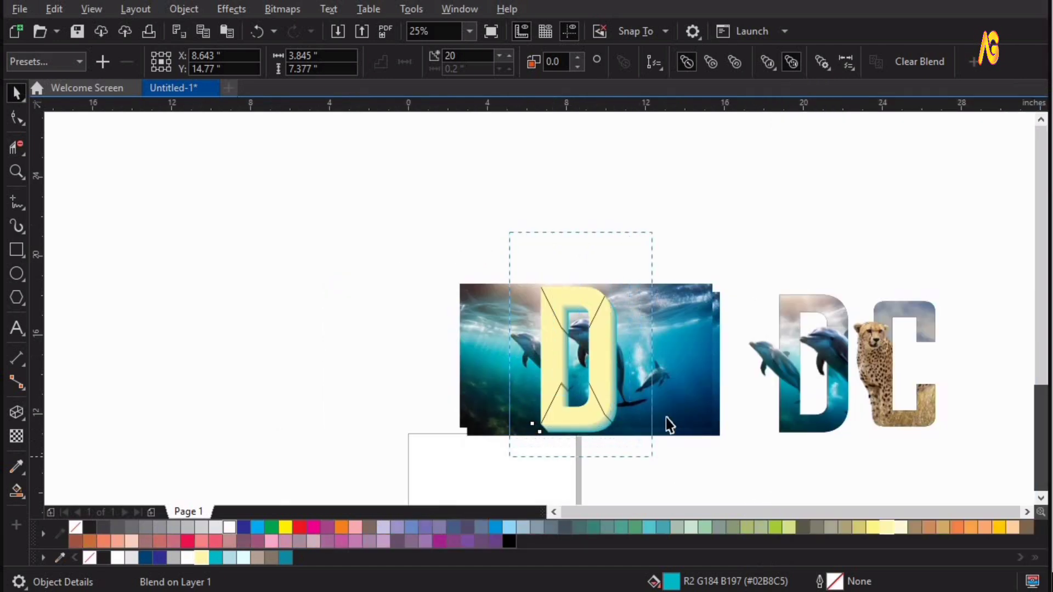
Step: Break the blend of the two D letters apart and undo the test move of its front letter
{"action": "right_click", "coordinate": [573, 290]}
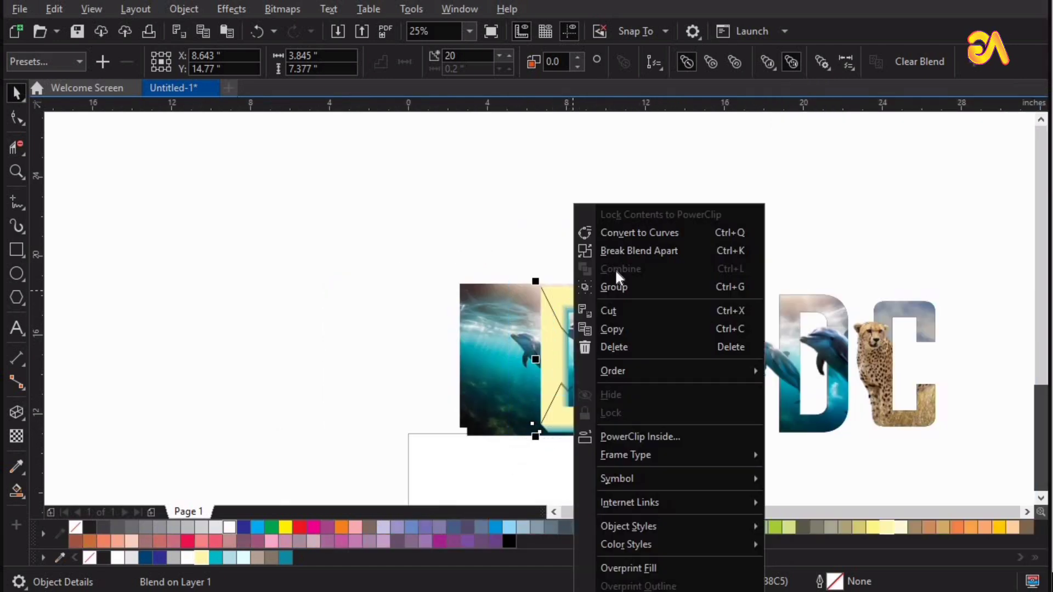
{"action": "left_click", "coordinate": [626, 247]}
{"action": "key", "text": "z"}
{"action": "left_click_drag", "start_coordinate": [417, 240], "coordinate": [778, 503]}
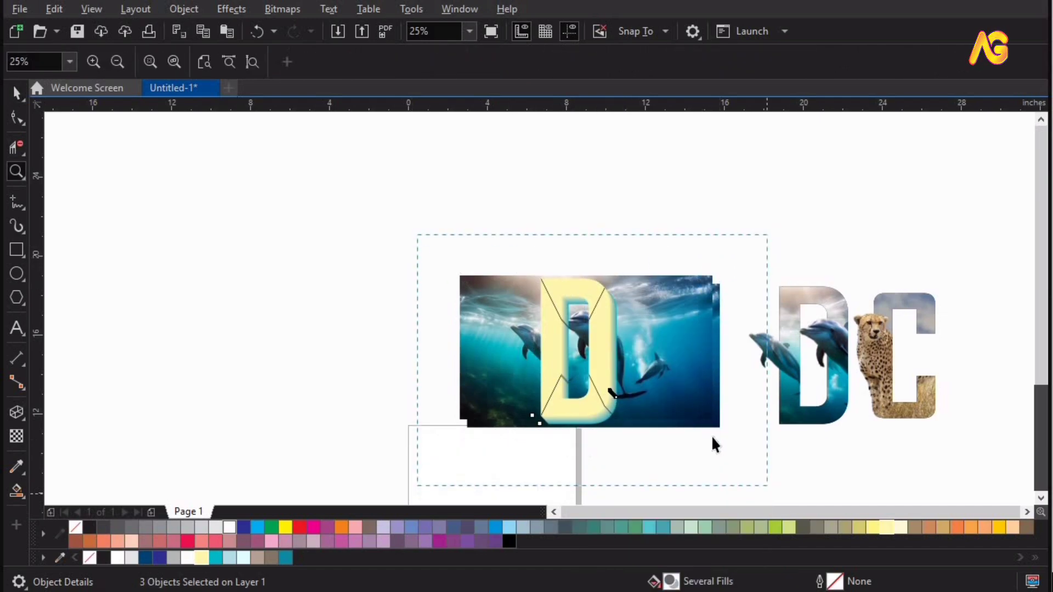
{"action": "key", "text": "Escape"}
{"action": "left_click_drag", "start_coordinate": [547, 314], "coordinate": [437, 314]}
{"action": "key", "text": "ctrl+z"}
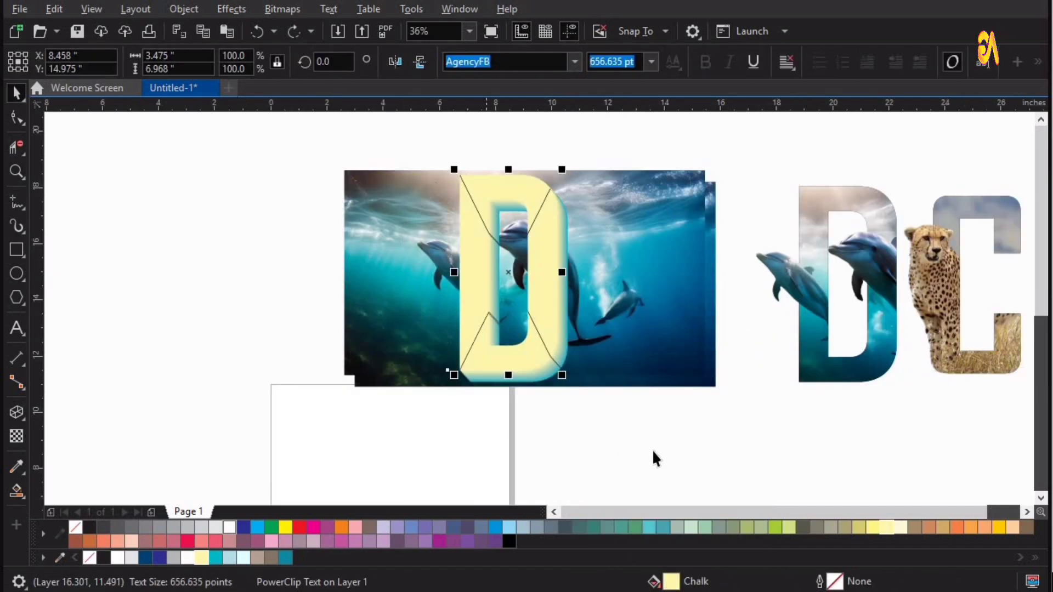
{"action": "key", "text": "Escape"}
Step: PowerClip the upper dolphin photo inside the front Chalk D
{"action": "left_click", "coordinate": [659, 182]}
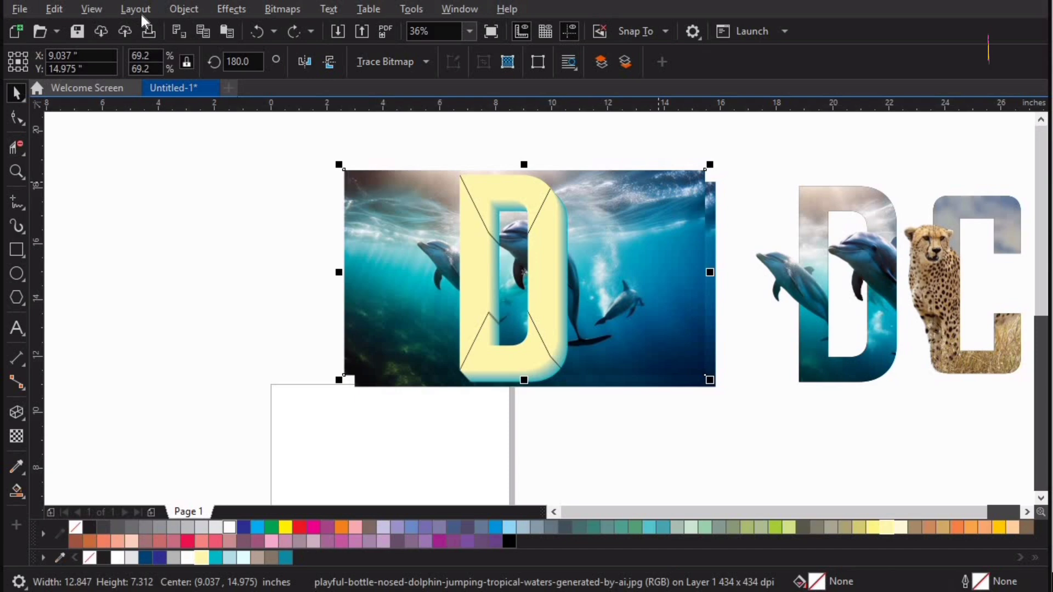
{"action": "left_click", "coordinate": [184, 10]}
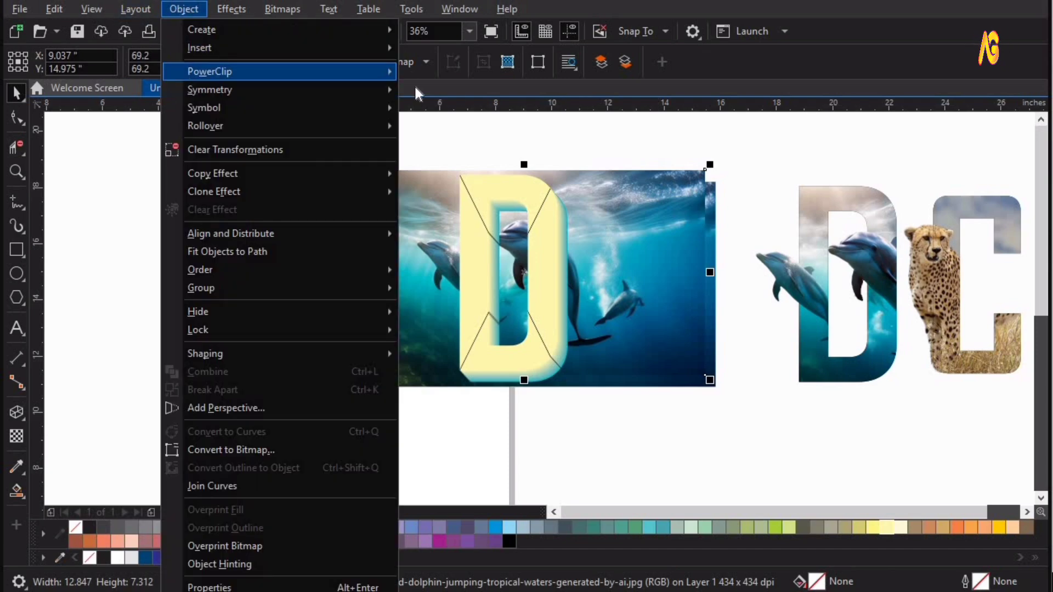
{"action": "mouse_move", "coordinate": [247, 71]}
{"action": "left_click", "coordinate": [465, 74]}
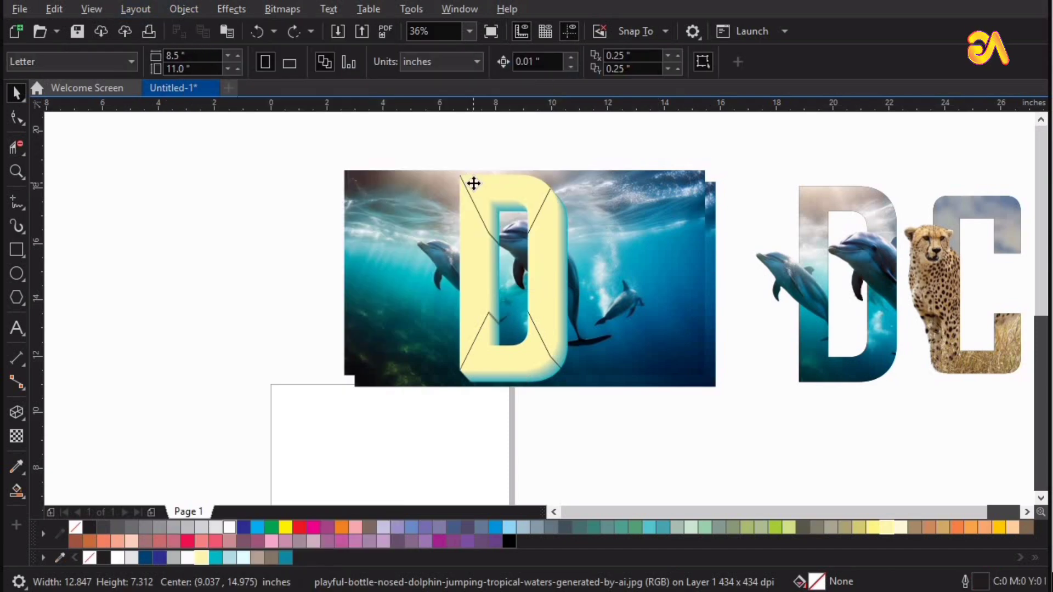
{"action": "left_click", "coordinate": [473, 183]}
{"action": "left_click", "coordinate": [735, 453]}
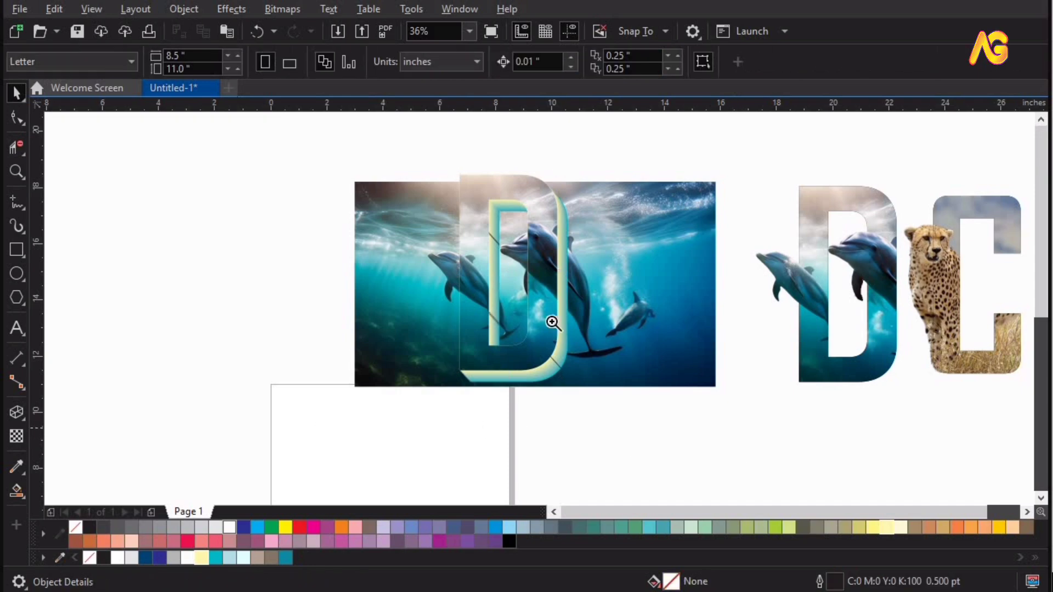
Step: PowerClip the dolphin photo inside the blended D layers behind the front letter
{"action": "left_click_drag", "start_coordinate": [289, 406], "coordinate": [789, 148]}
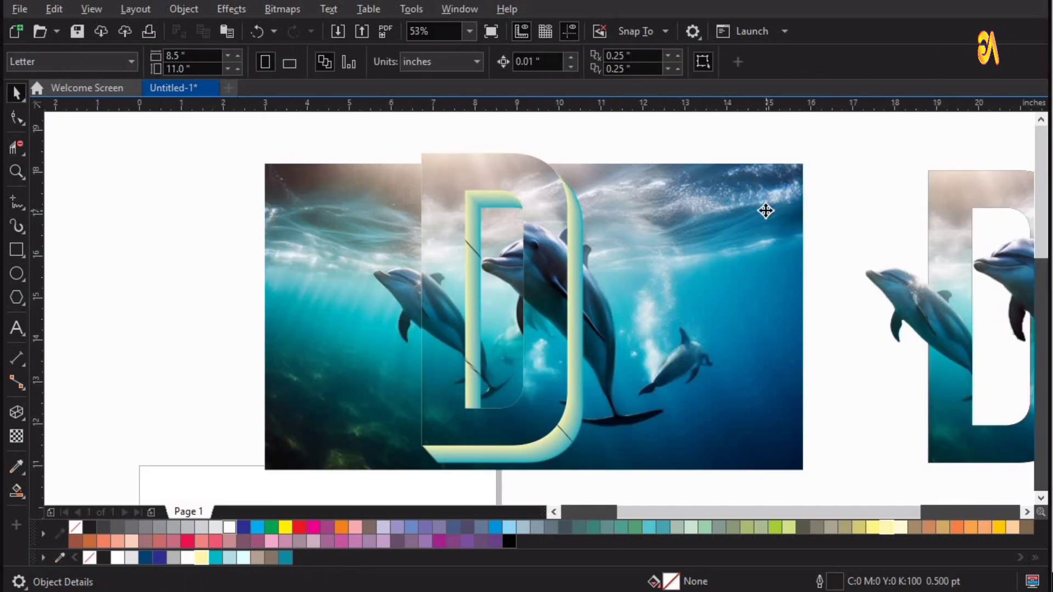
{"action": "left_click", "coordinate": [765, 210]}
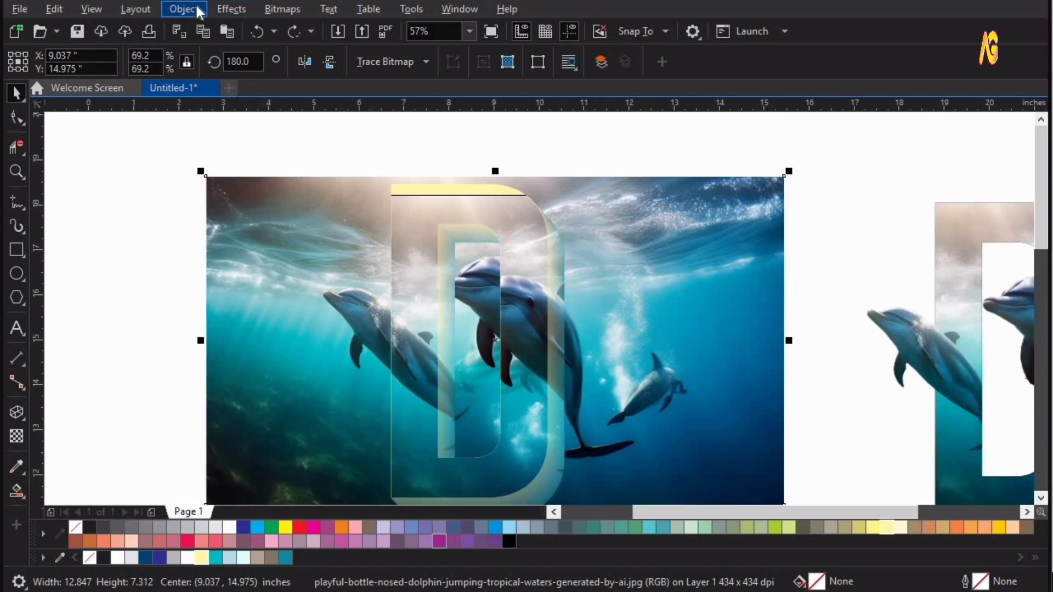
{"action": "left_click", "coordinate": [184, 9]}
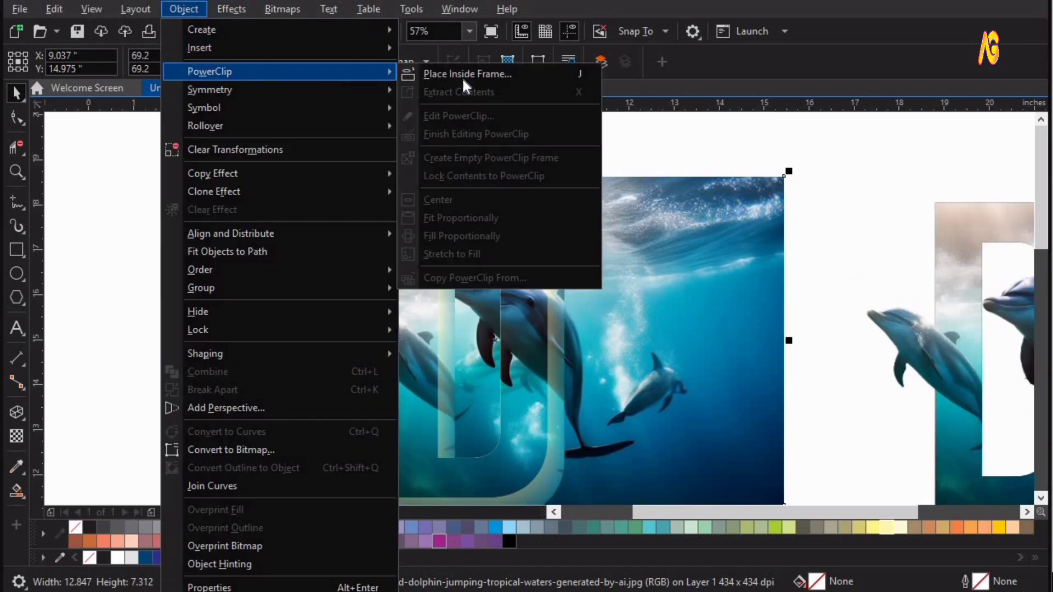
{"action": "left_click", "coordinate": [461, 75]}
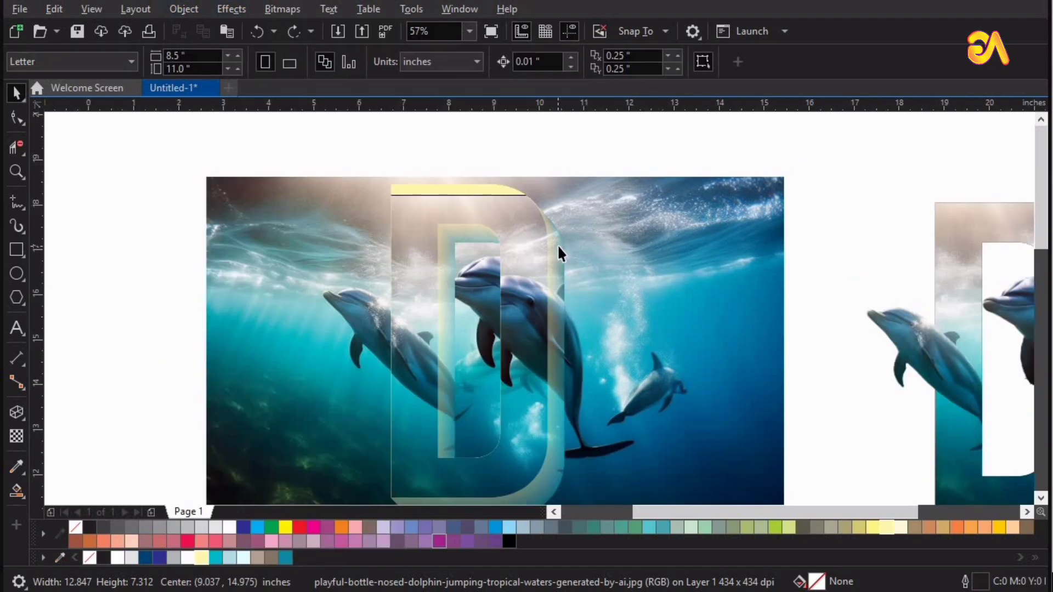
{"action": "left_click", "coordinate": [558, 244]}
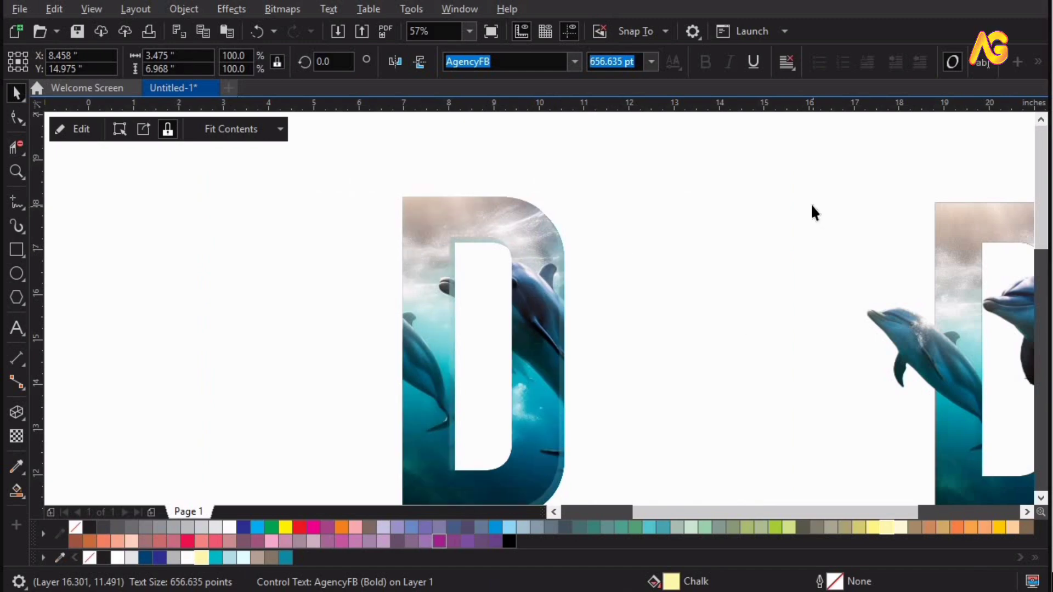
Step: Group the original D with its two dolphin cutouts and place it over the layered D, centred at about X 7.58, Y 15.004 inches
{"action": "scroll", "coordinate": [774, 228], "scroll_direction": "down", "scroll_amount": 2}
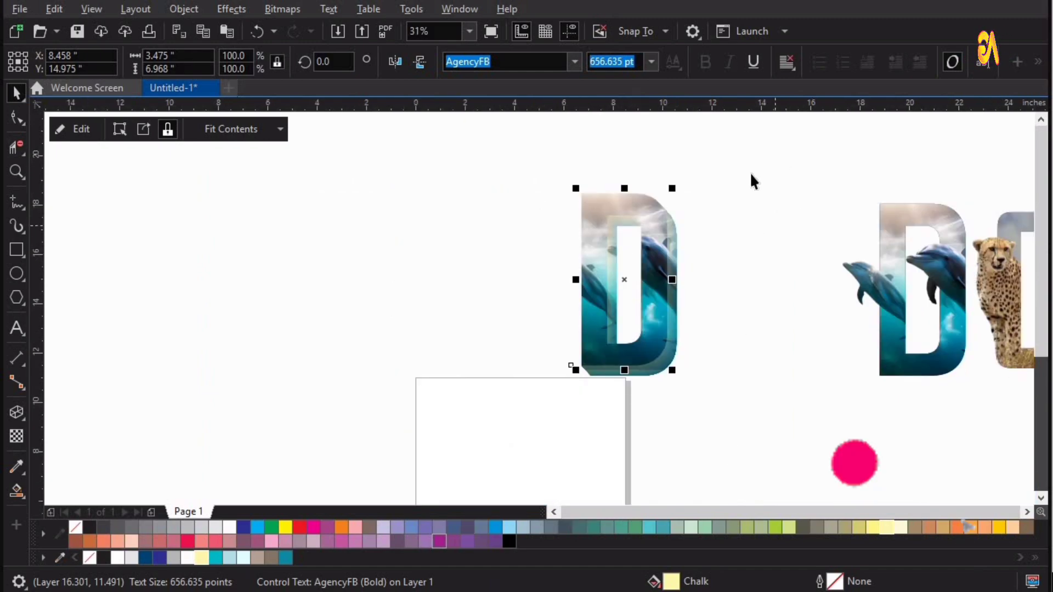
{"action": "left_click_drag", "start_coordinate": [726, 137], "coordinate": [975, 440]}
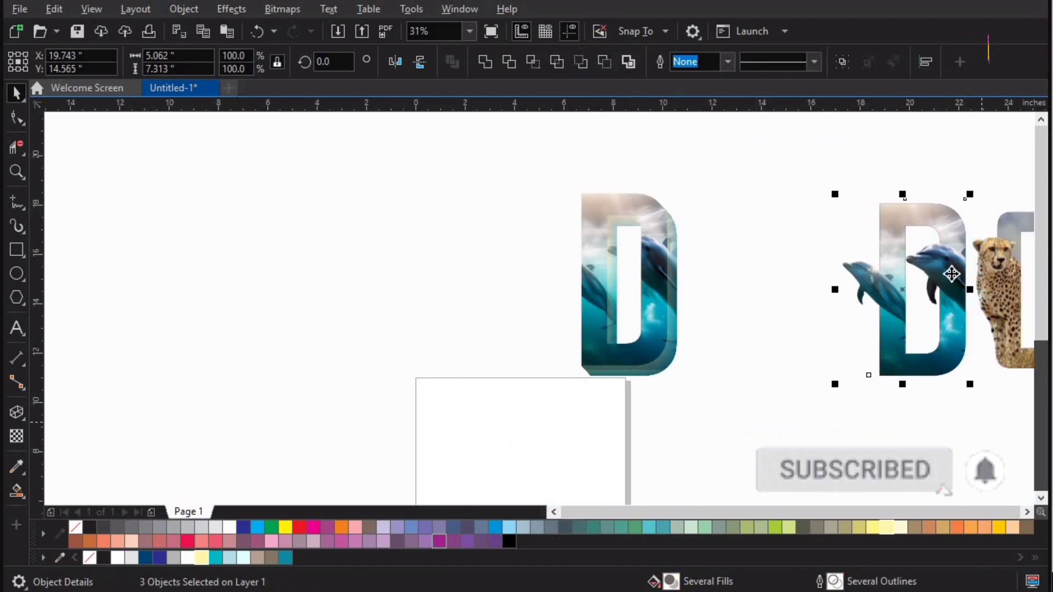
{"action": "left_click_drag", "start_coordinate": [952, 274], "coordinate": [815, 299]}
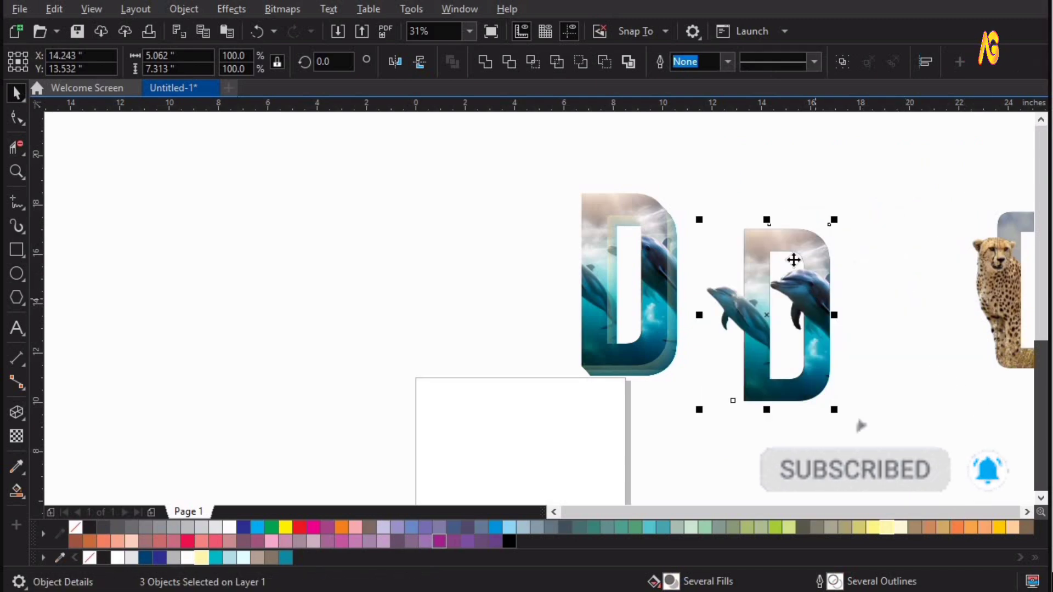
{"action": "key", "text": "ctrl+g"}
{"action": "left_click_drag", "start_coordinate": [734, 232], "coordinate": [582, 194]}
Step: Reposition the photo-filled Chalk D up and to the left, centred at about X 8.245, Y 15.344 inches
{"action": "key", "text": "z"}
{"action": "left_click_drag", "start_coordinate": [524, 176], "coordinate": [733, 275]}
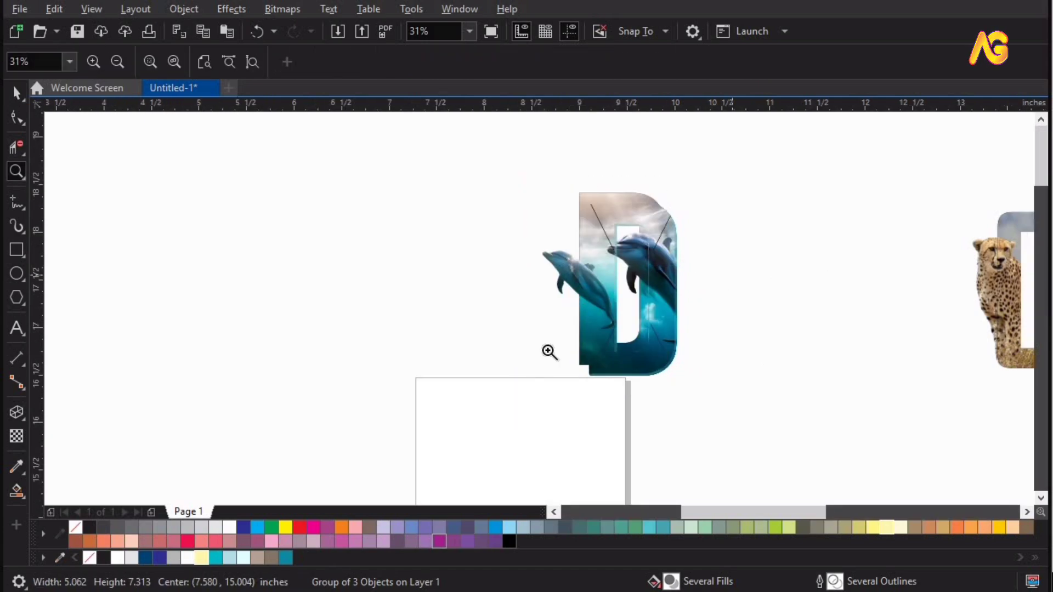
{"action": "key", "text": "space"}
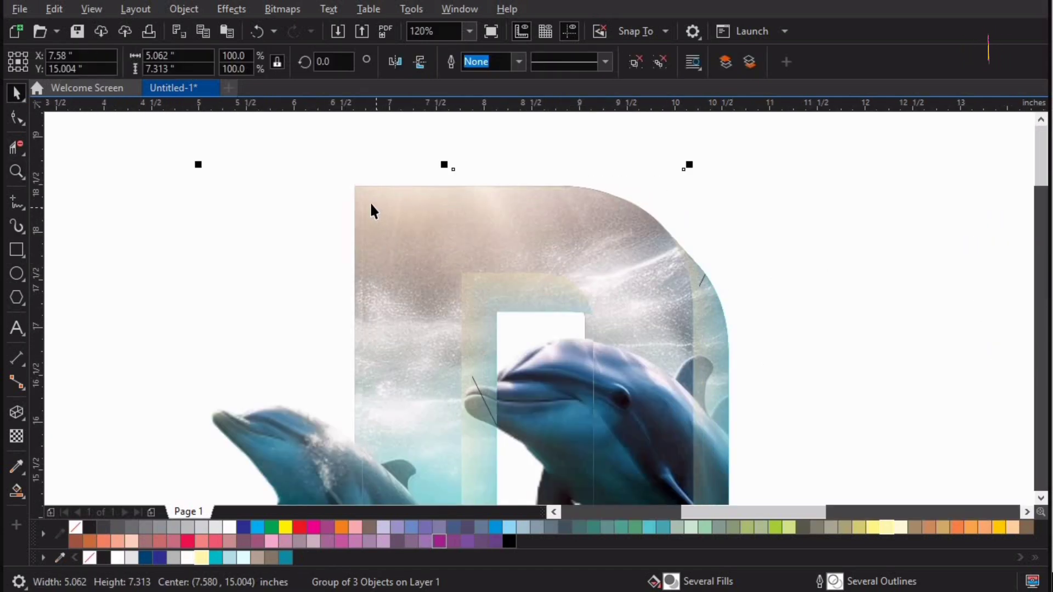
{"action": "left_click", "coordinate": [366, 207], "text": "ctrl"}
{"action": "left_click_drag", "start_coordinate": [427, 265], "coordinate": [415, 262]}
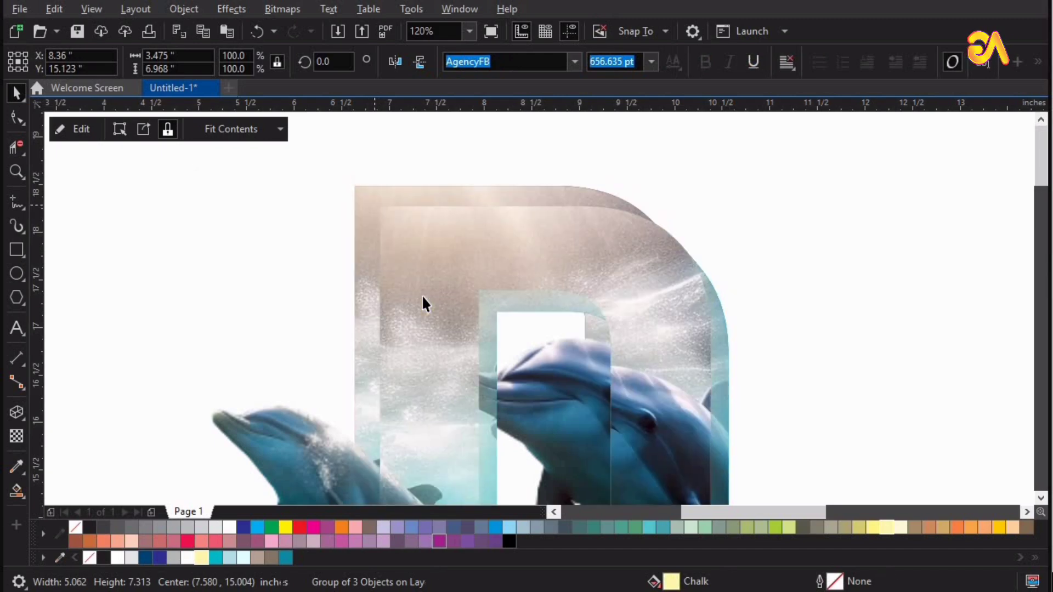
{"action": "left_click_drag", "start_coordinate": [362, 212], "coordinate": [362, 214]}
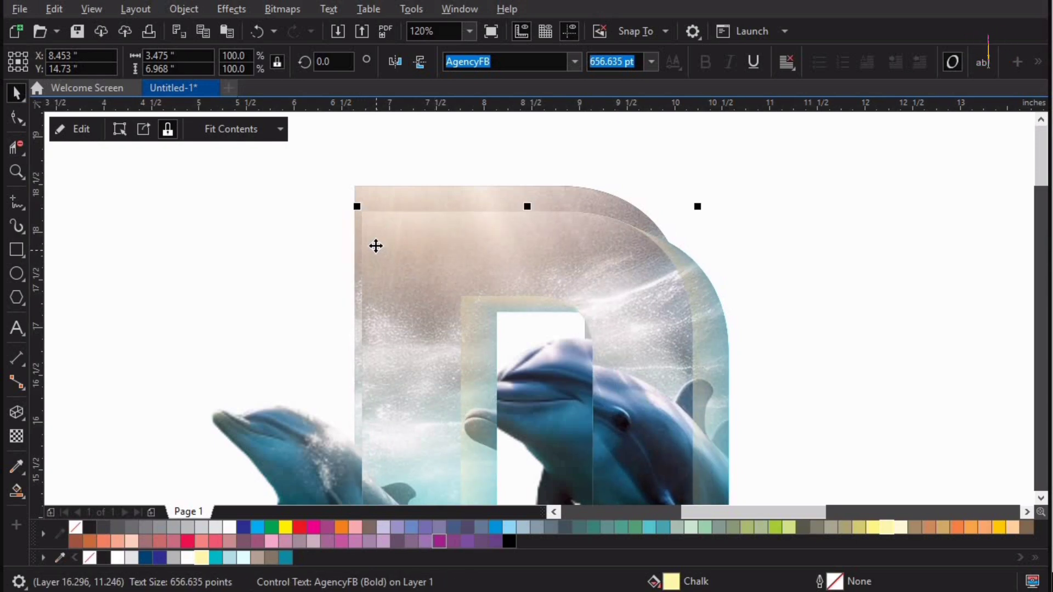
{"action": "left_click_drag", "start_coordinate": [369, 227], "coordinate": [356, 188]}
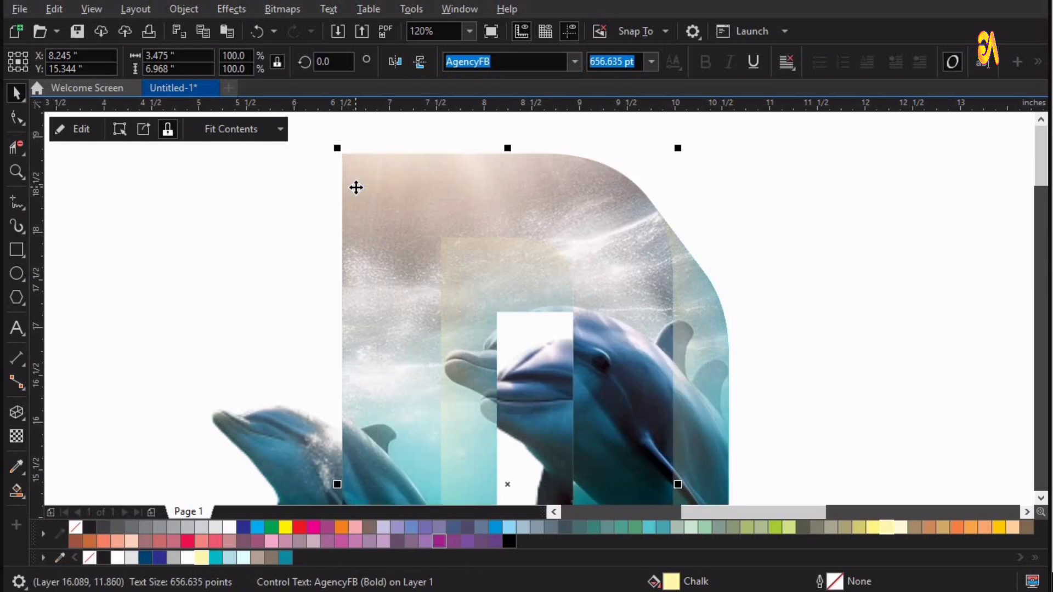
Step: Move the layered dolphin D beside the cheetah C to re-form the DC design
{"action": "key", "text": "F4"}
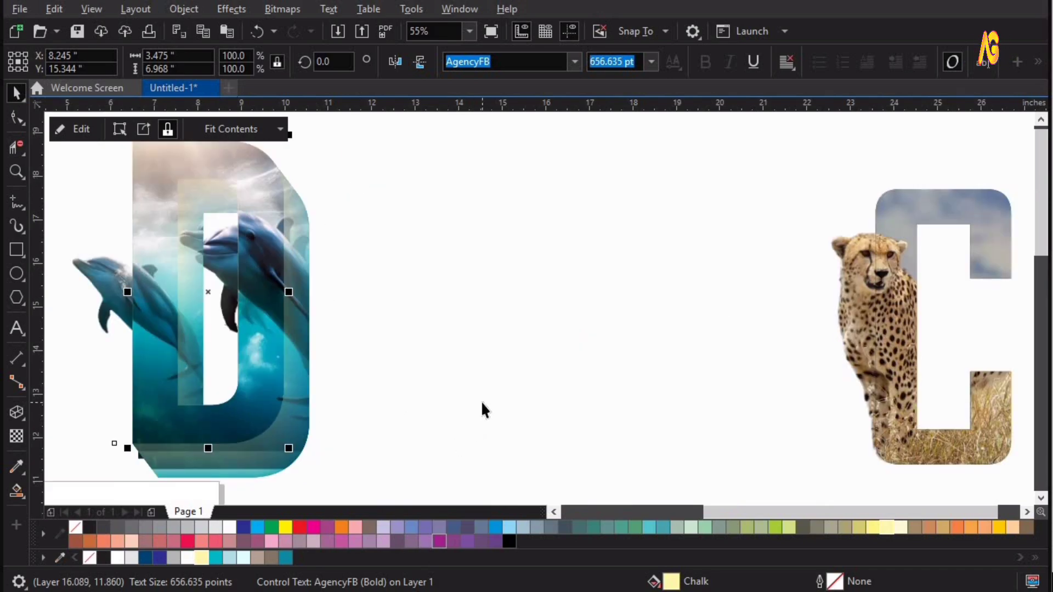
{"action": "left_click", "coordinate": [905, 231]}
{"action": "key", "text": "F4"}
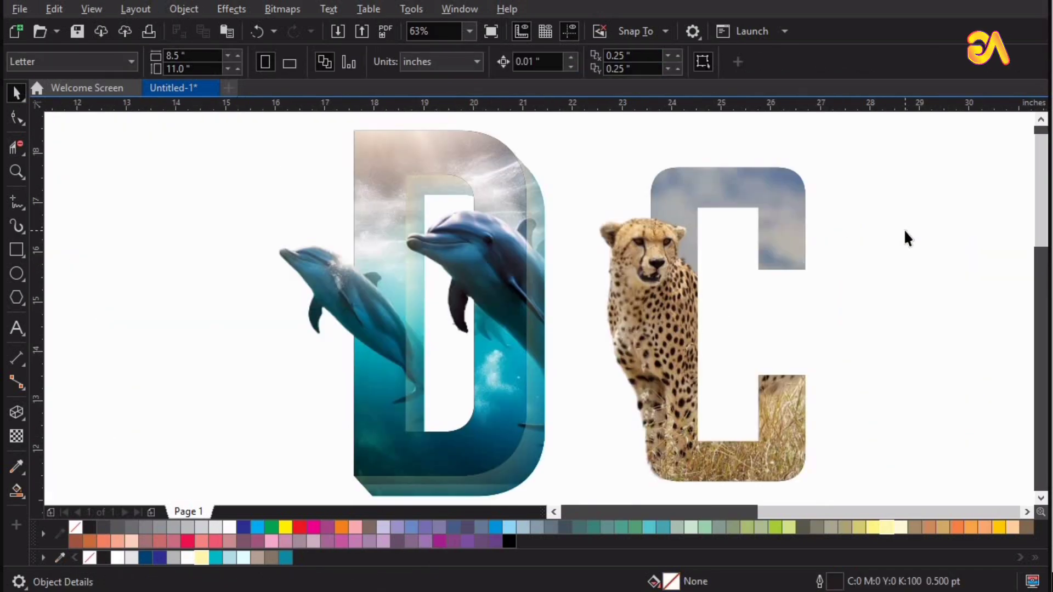